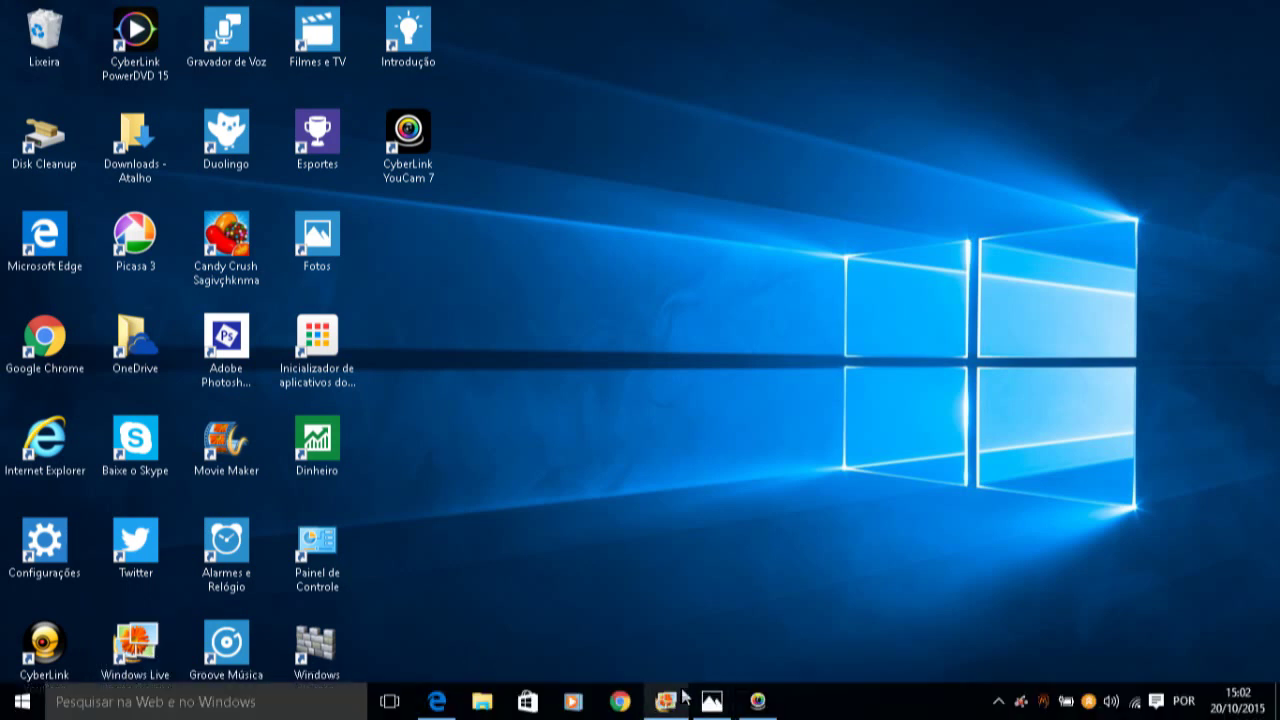
Switch to Galeria de Fotos and set the open photo _MG_0460 as the desktop background
{"action": "left_click", "coordinate": [667, 701]}
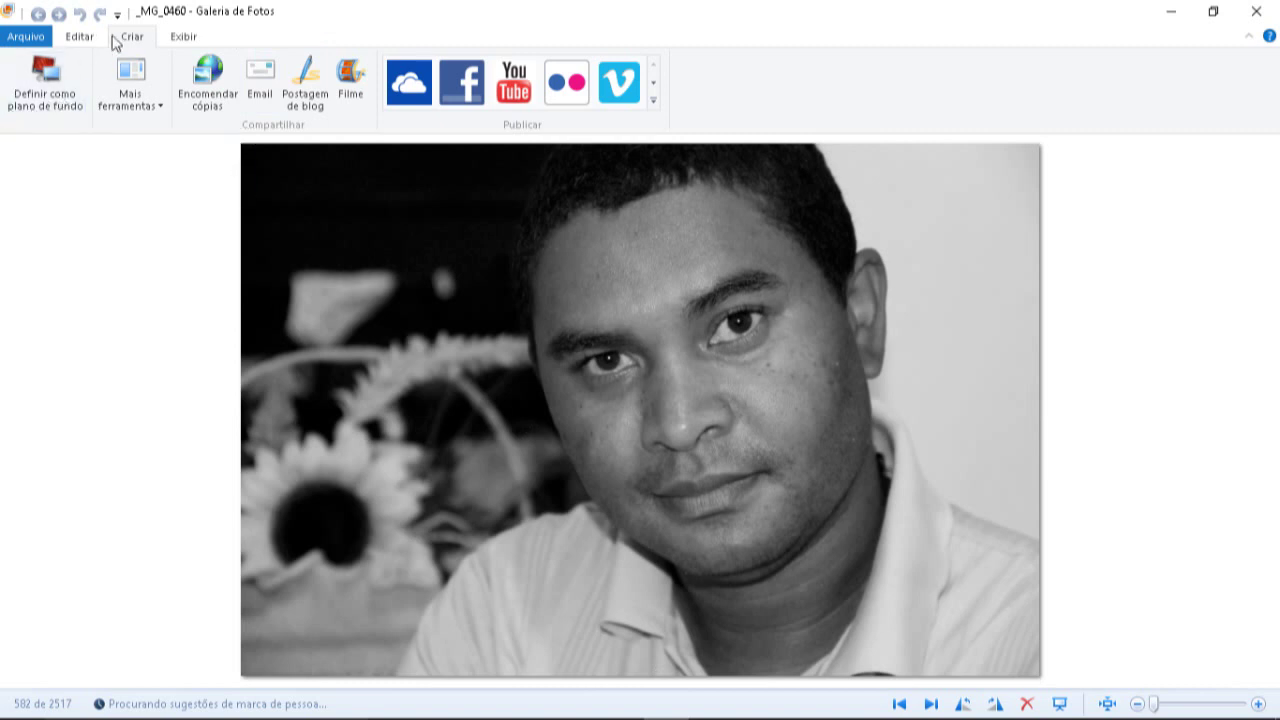
{"action": "left_click", "coordinate": [90, 38]}
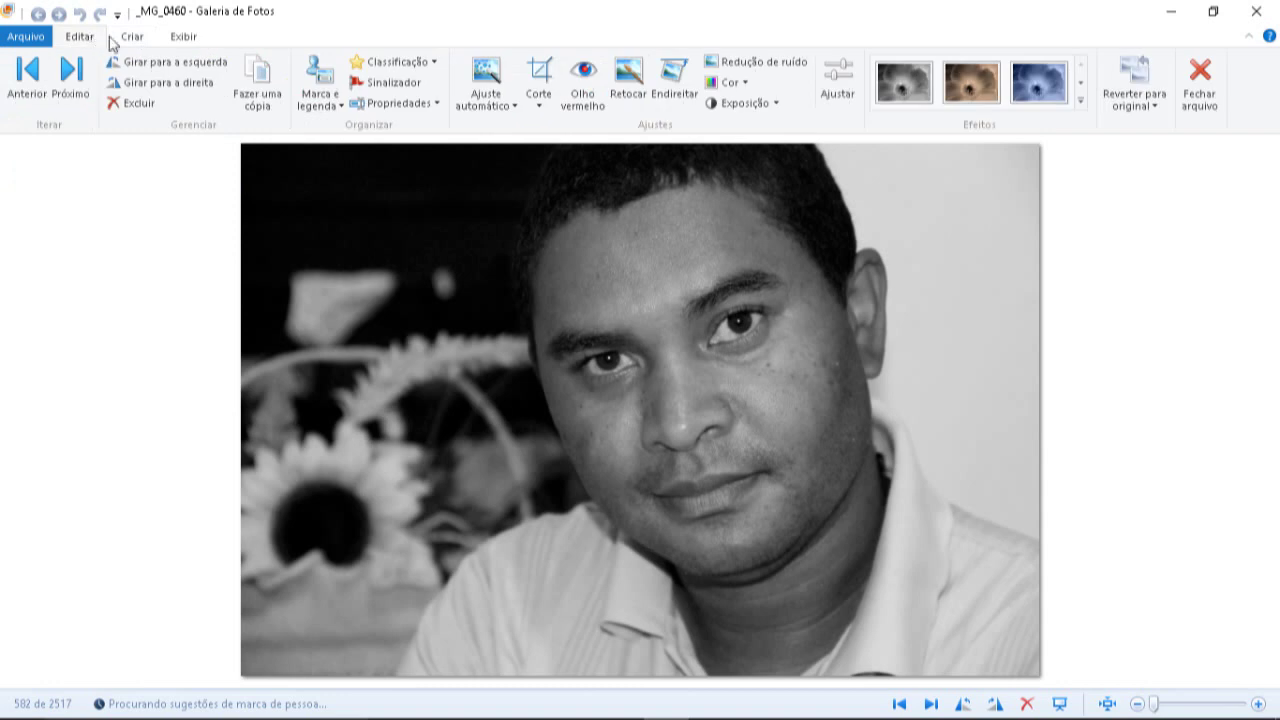
{"action": "left_click", "coordinate": [130, 38]}
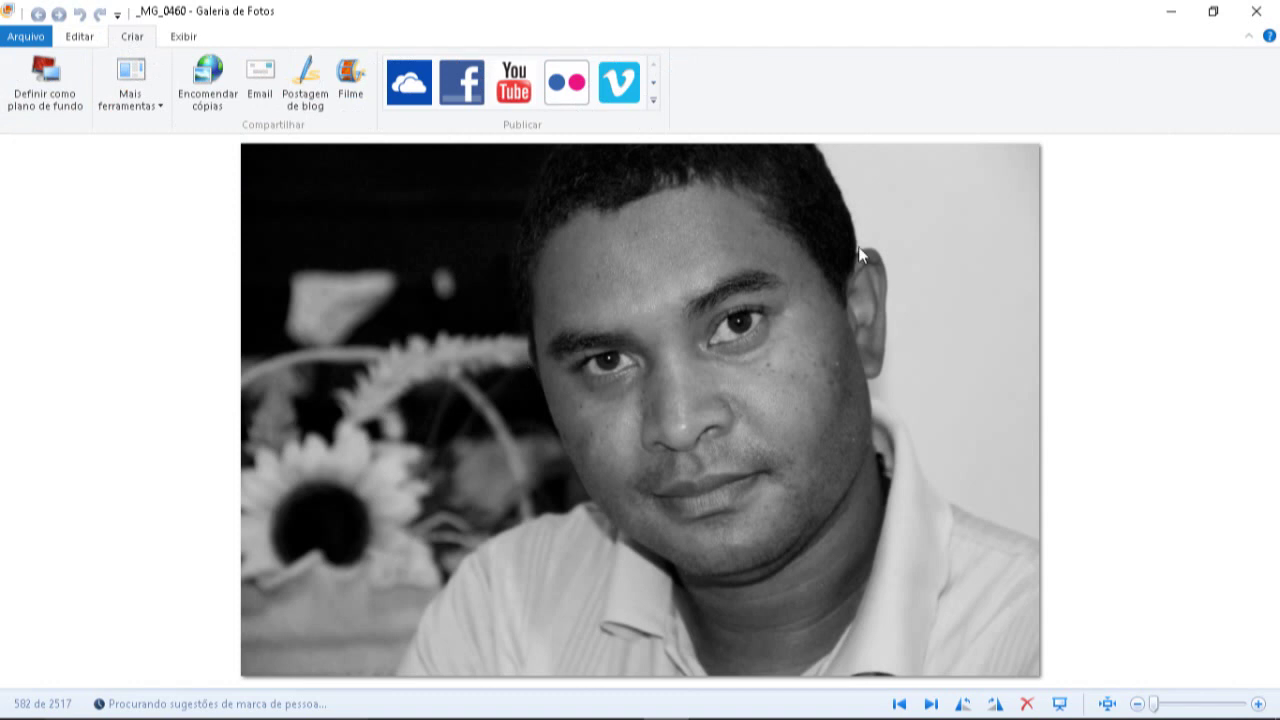
{"action": "right_click", "coordinate": [628, 279]}
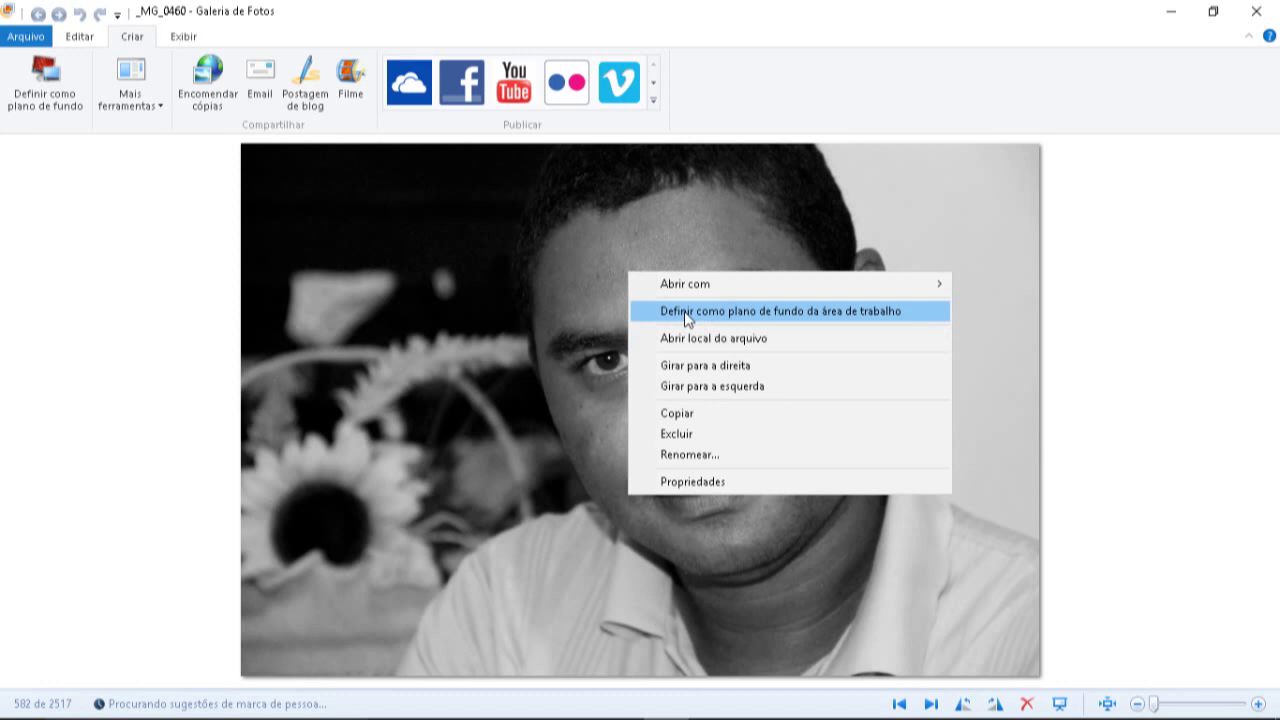
{"action": "left_click", "coordinate": [606, 312]}
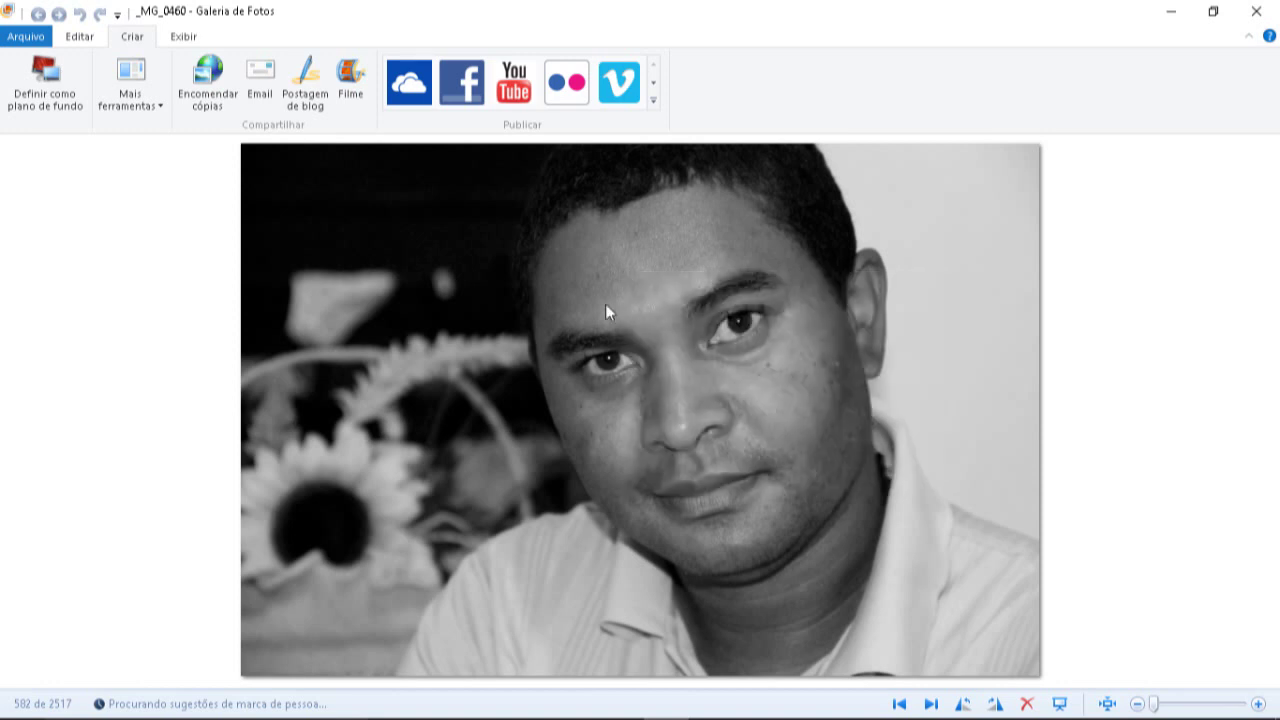
{"action": "right_click", "coordinate": [846, 438]}
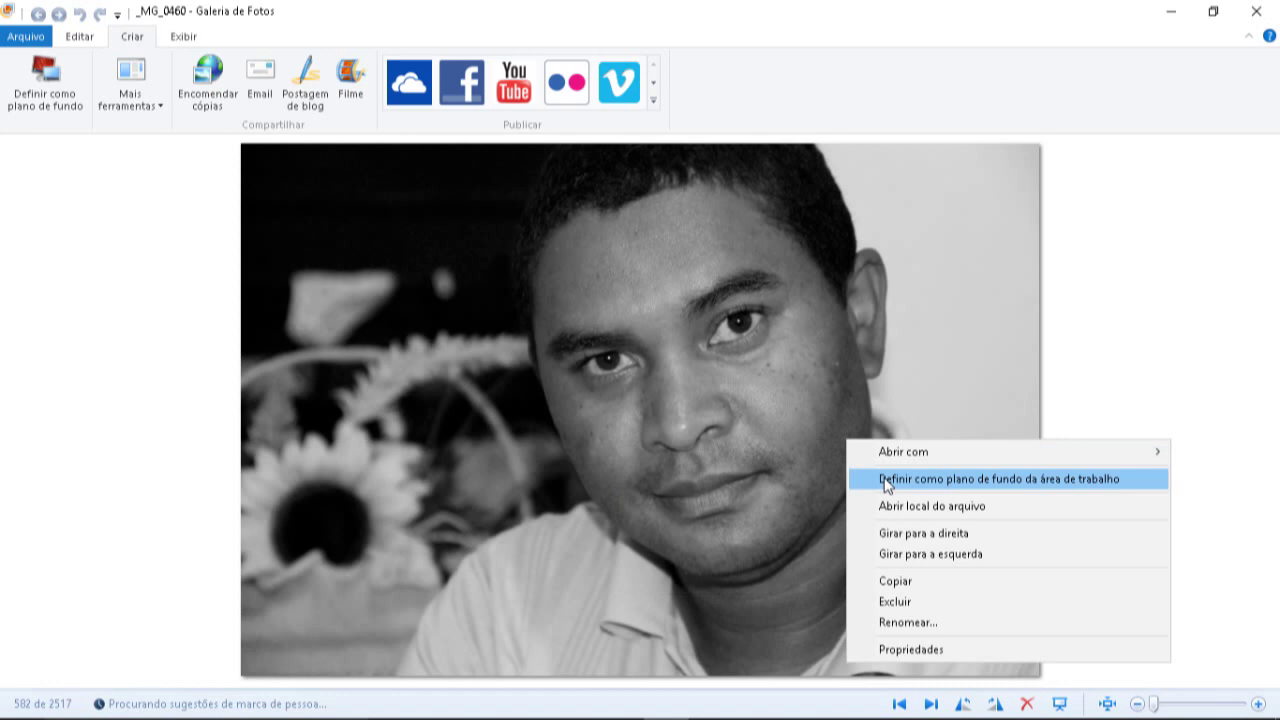
{"action": "left_click", "coordinate": [884, 480]}
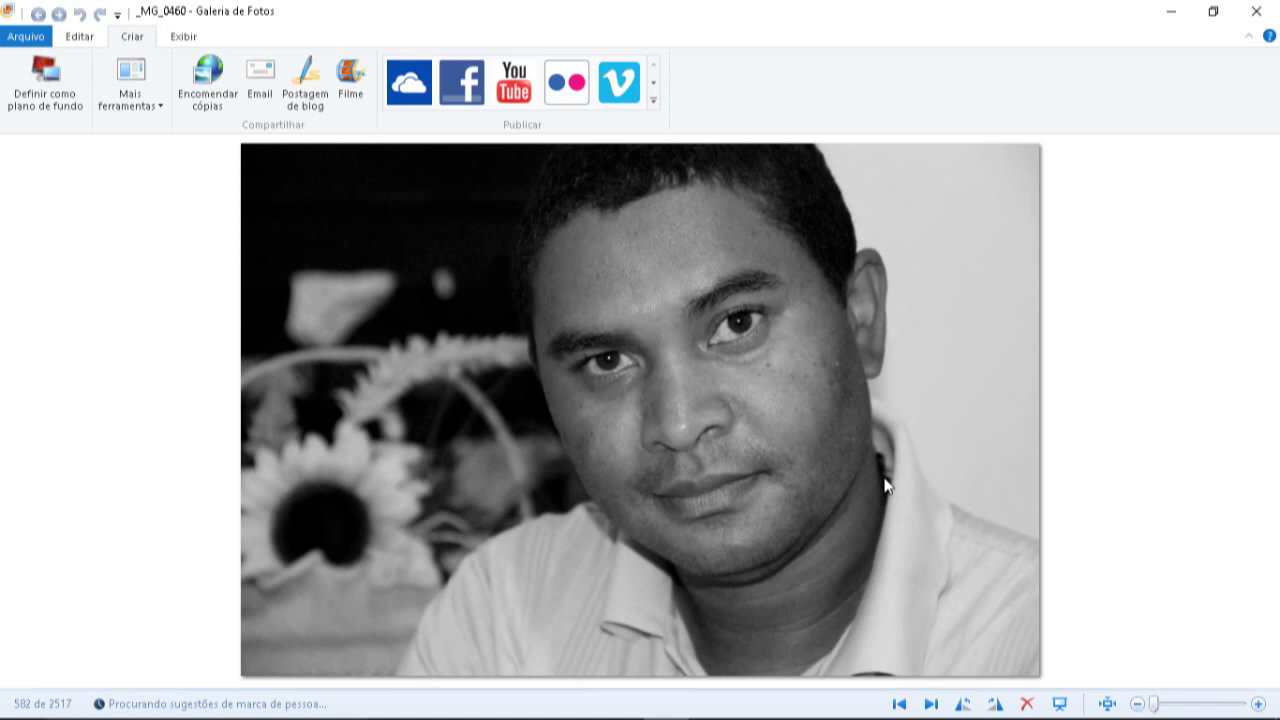
Minimize Galeria de Fotos to check the new desktop background, and close the program
{"action": "mouse_move", "coordinate": [662, 712]}
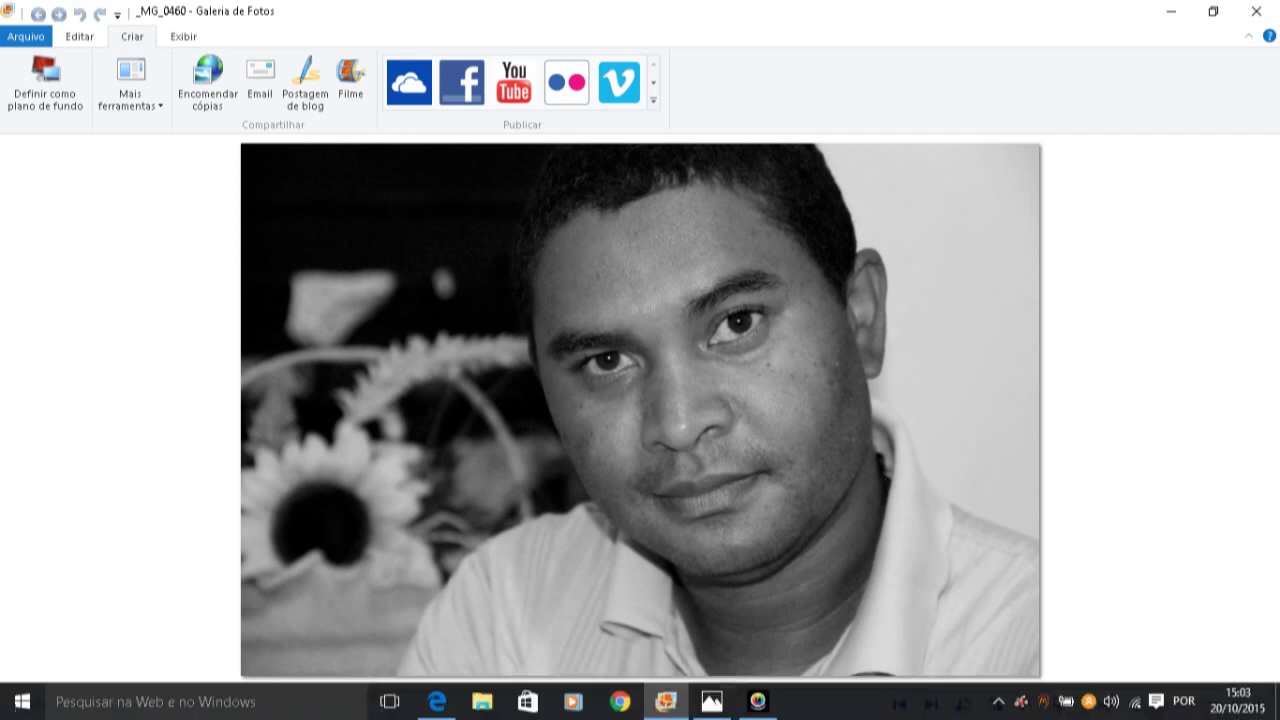
{"action": "left_click", "coordinate": [665, 704]}
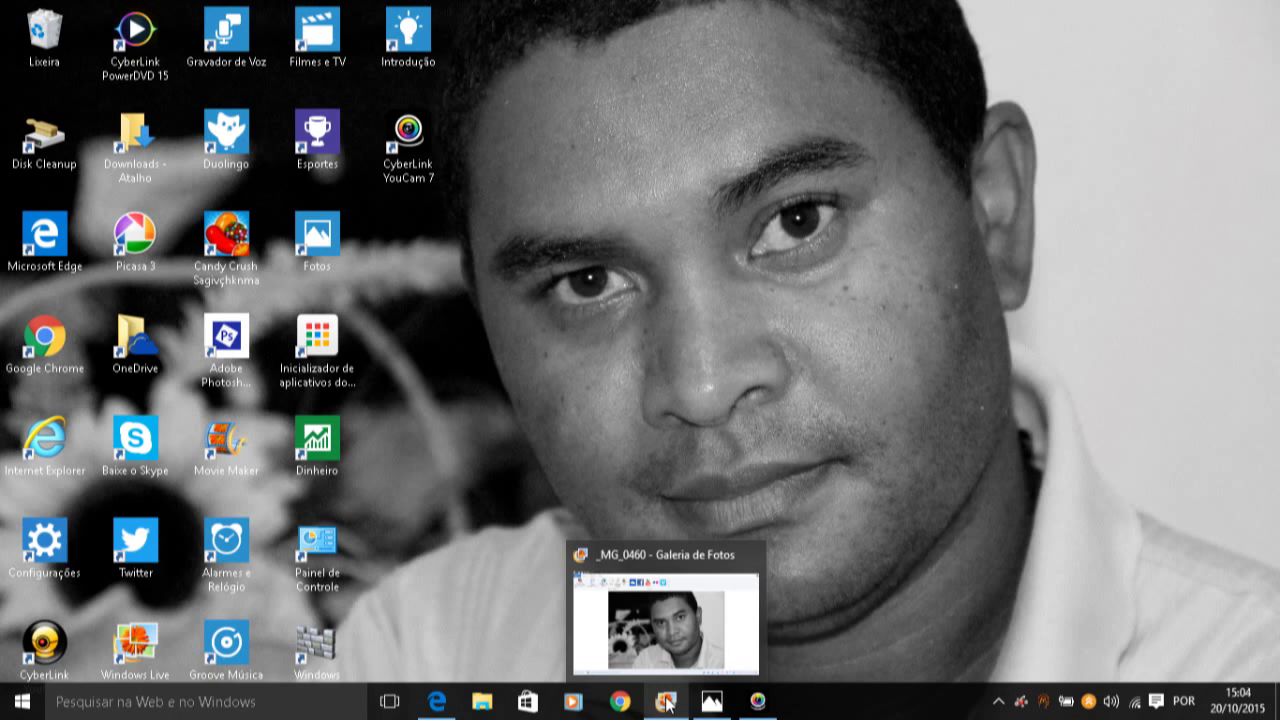
{"action": "left_click", "coordinate": [753, 557]}
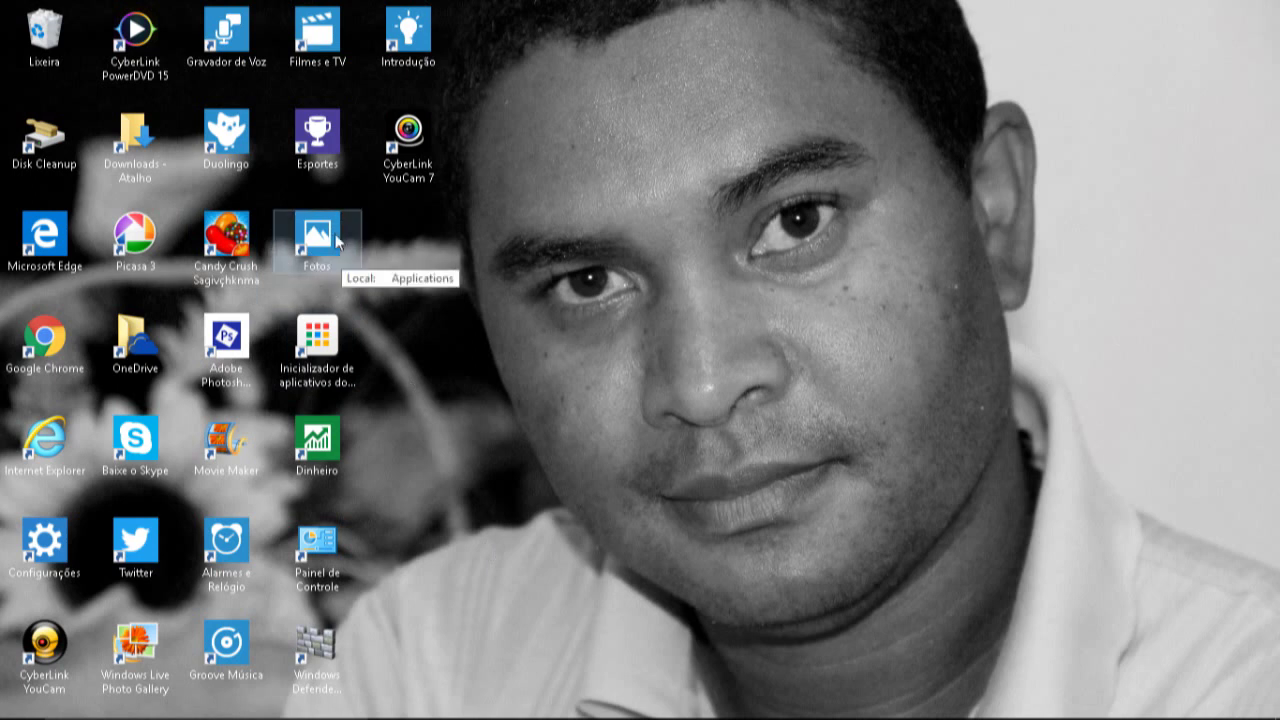
Switch to the Fotos app and open the image of the woman in a white gown from the 20/10 collection
{"action": "mouse_move", "coordinate": [625, 714]}
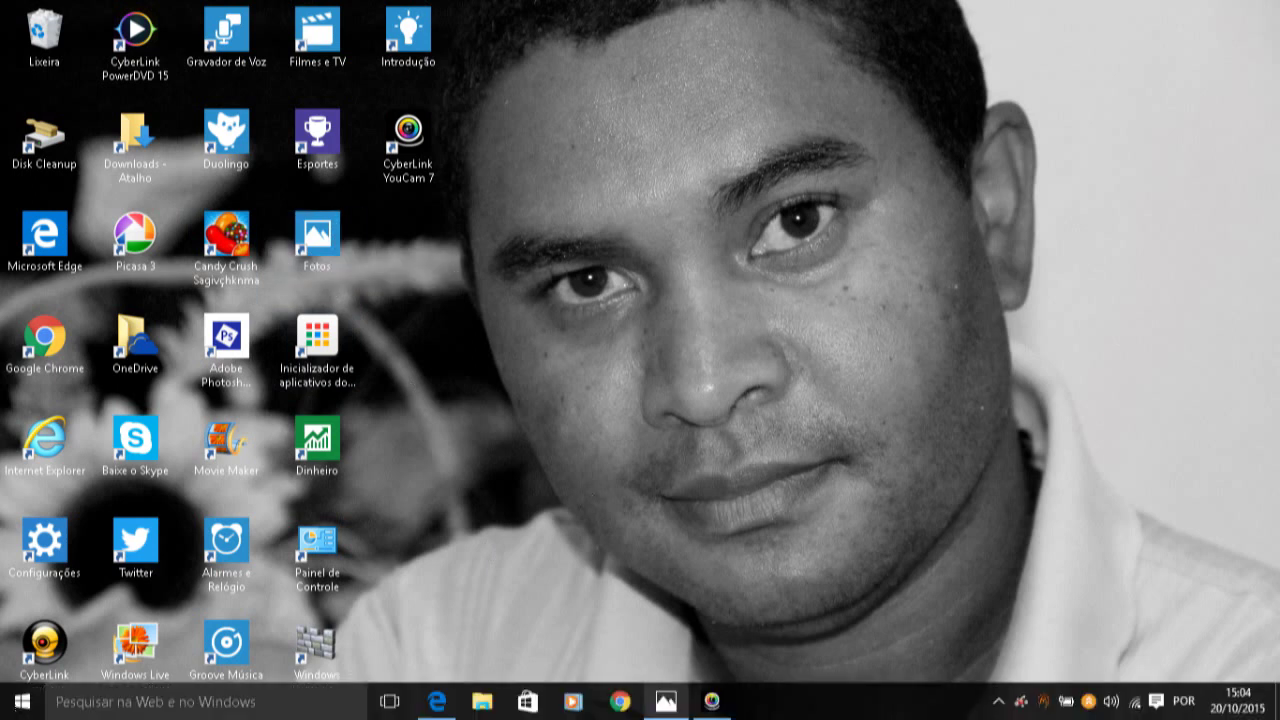
{"action": "left_click", "coordinate": [666, 702]}
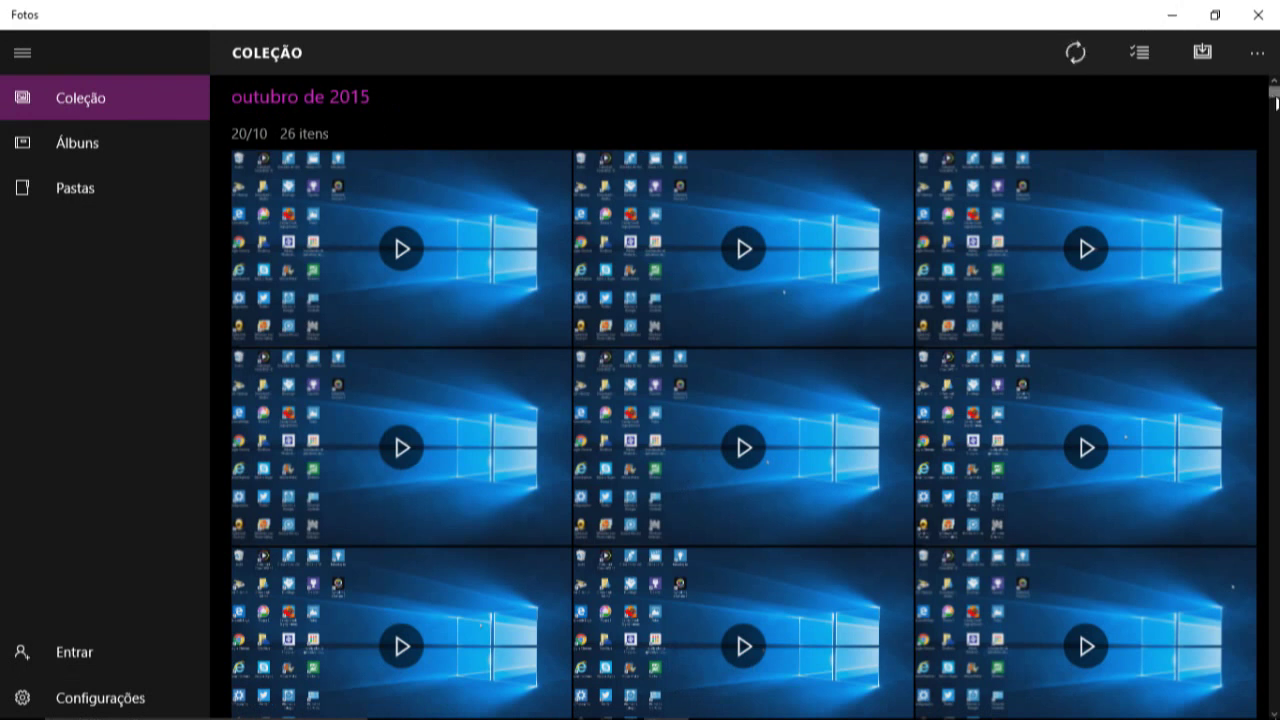
{"action": "scroll", "coordinate": [1276, 104], "scroll_direction": "down", "scroll_amount": 3}
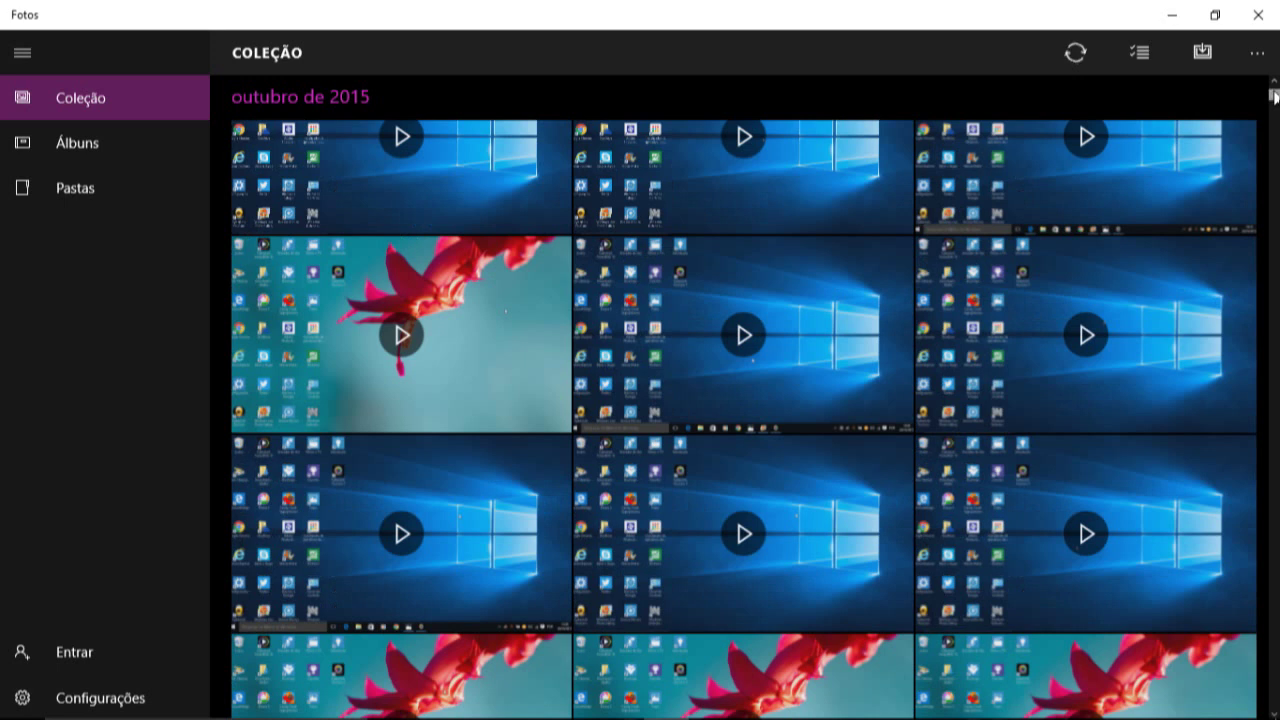
{"action": "left_click_drag", "start_coordinate": [1274, 97], "coordinate": [1274, 101]}
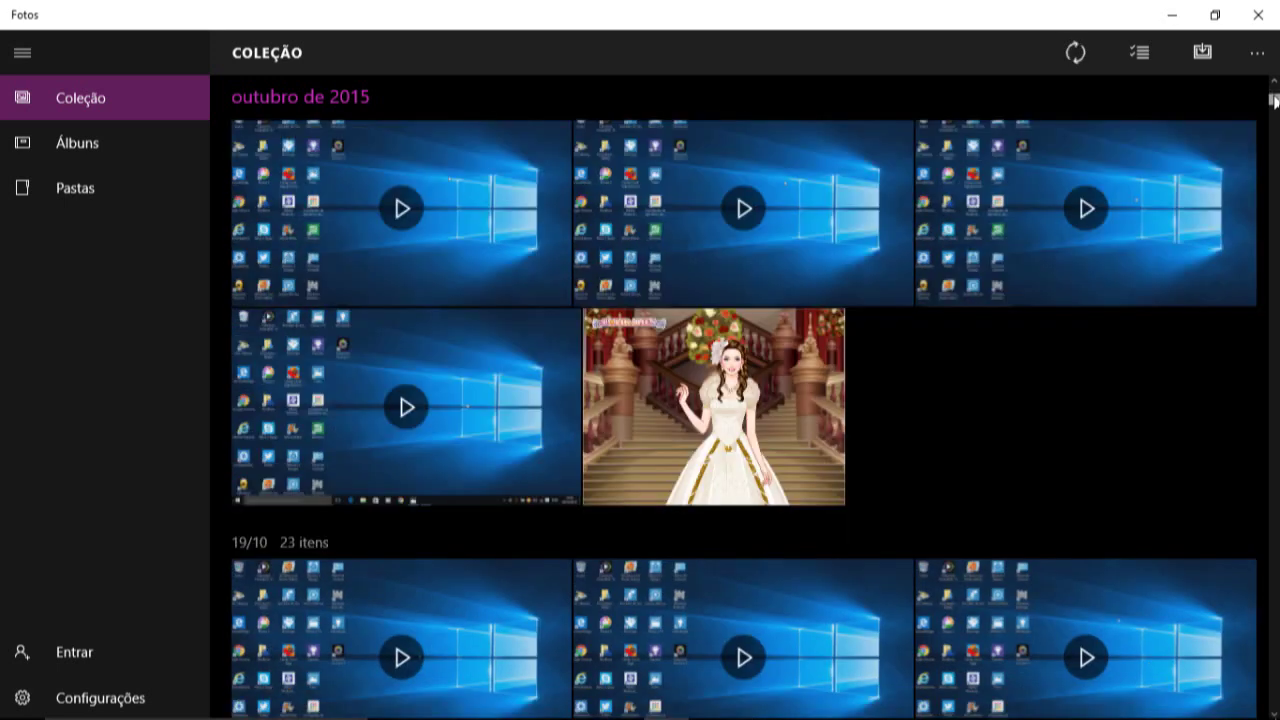
{"action": "left_click", "coordinate": [670, 404]}
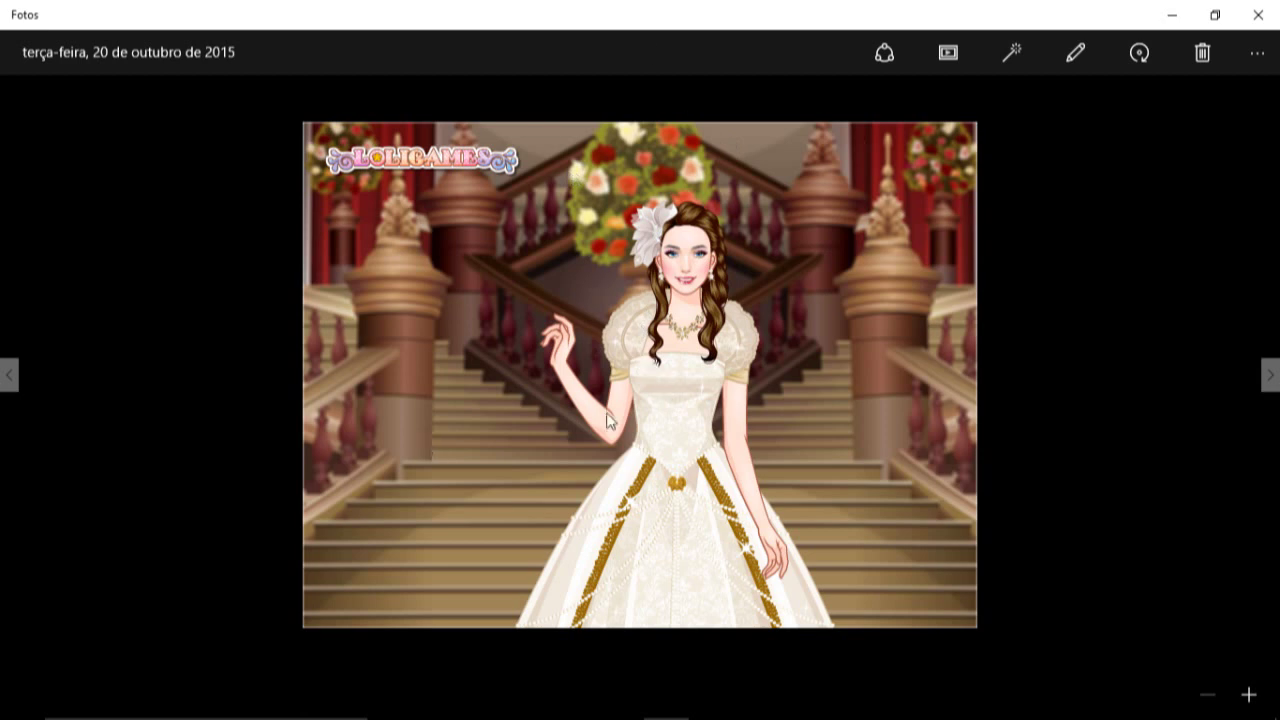
Set the opened image as the desktop background (Definir como tela de fundo)
{"action": "right_click", "coordinate": [506, 369]}
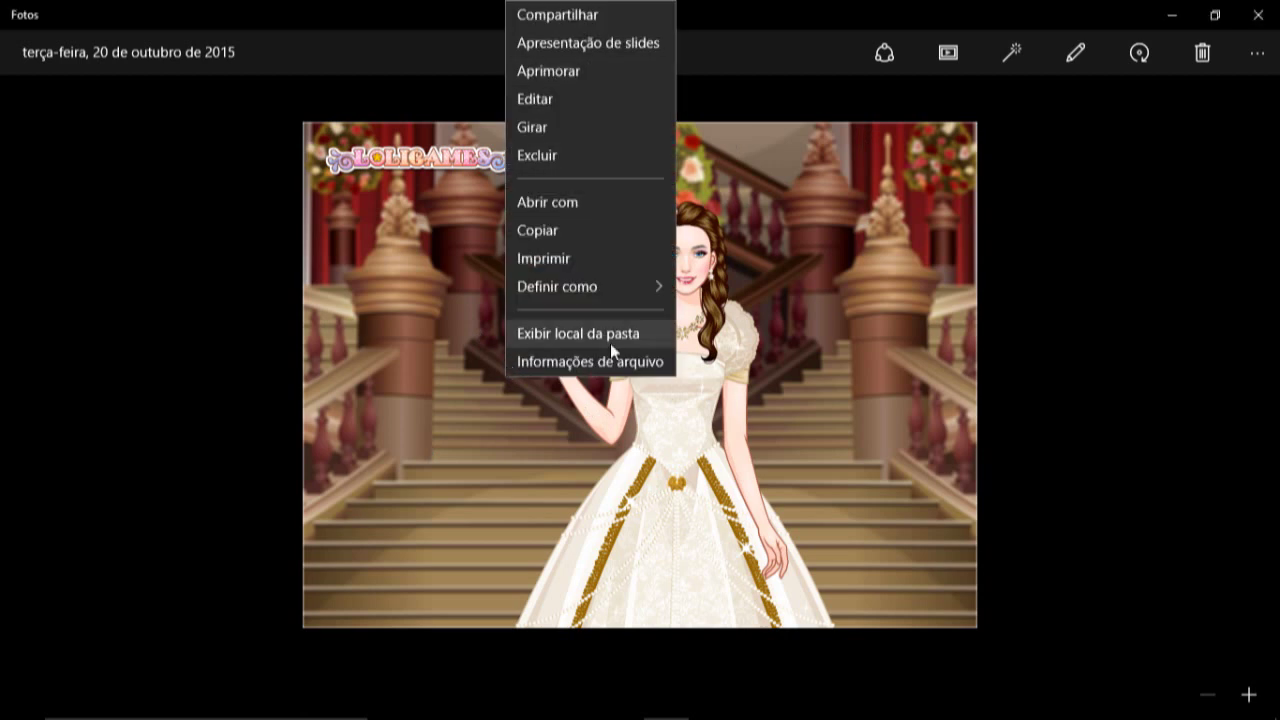
{"action": "mouse_move", "coordinate": [640, 290]}
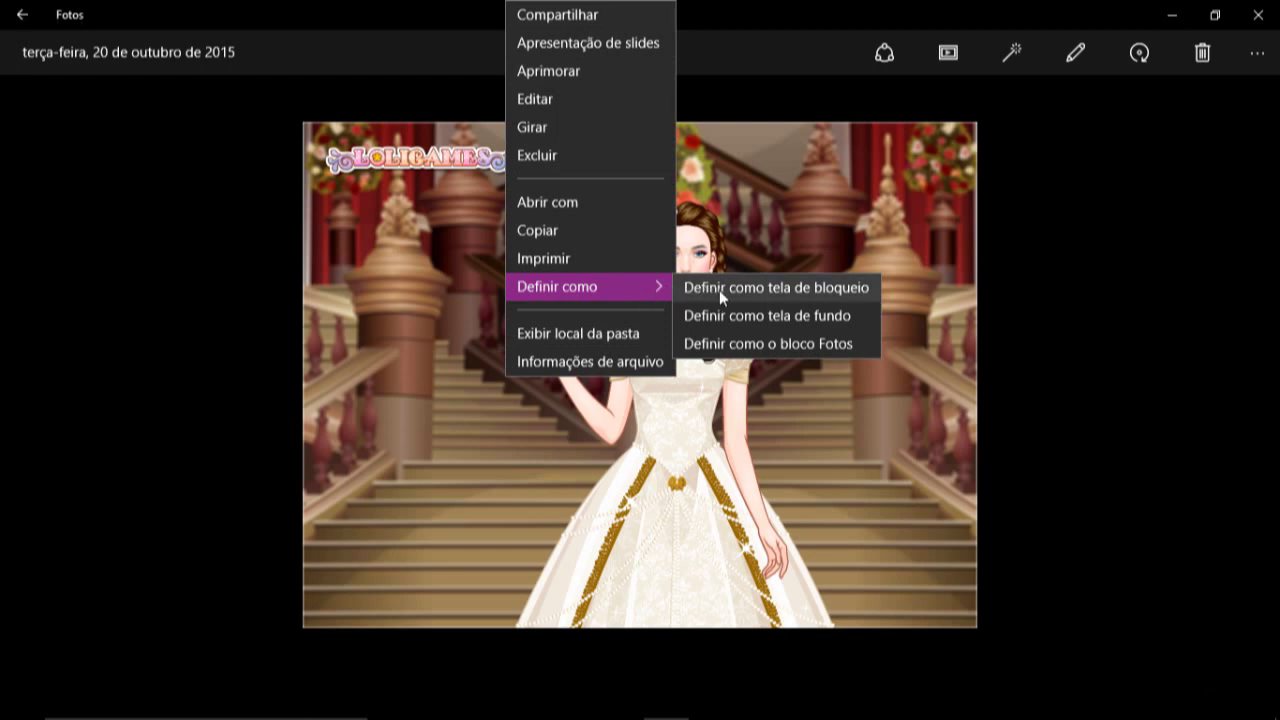
{"action": "left_click", "coordinate": [786, 316]}
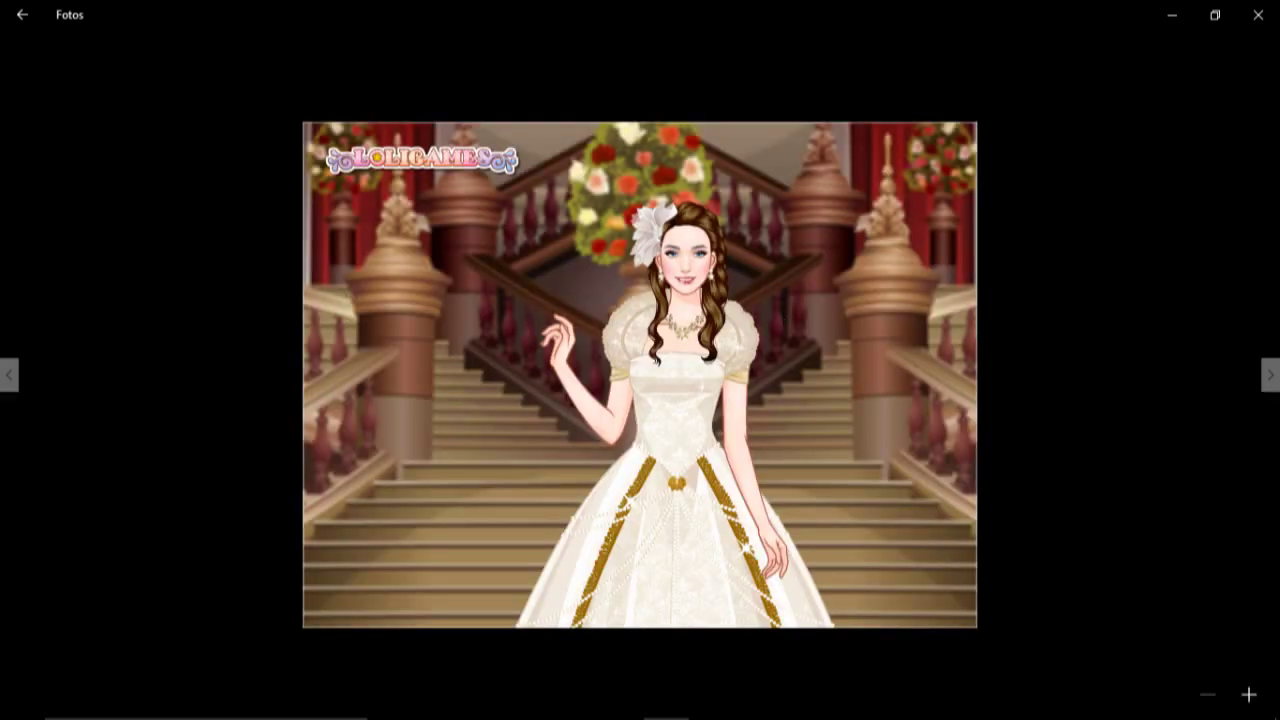
Minimize the Fotos app to check the gown image on the desktop, and close the app
{"action": "left_click", "coordinate": [672, 705]}
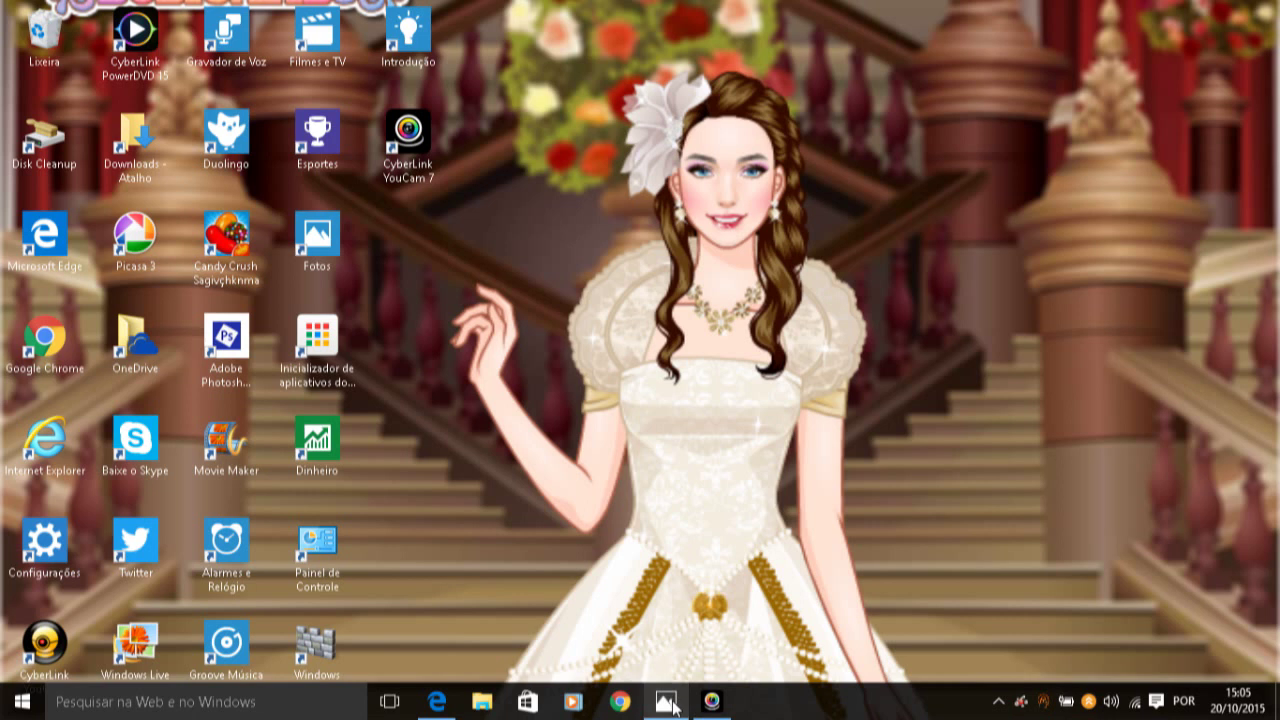
{"action": "mouse_move", "coordinate": [655, 704]}
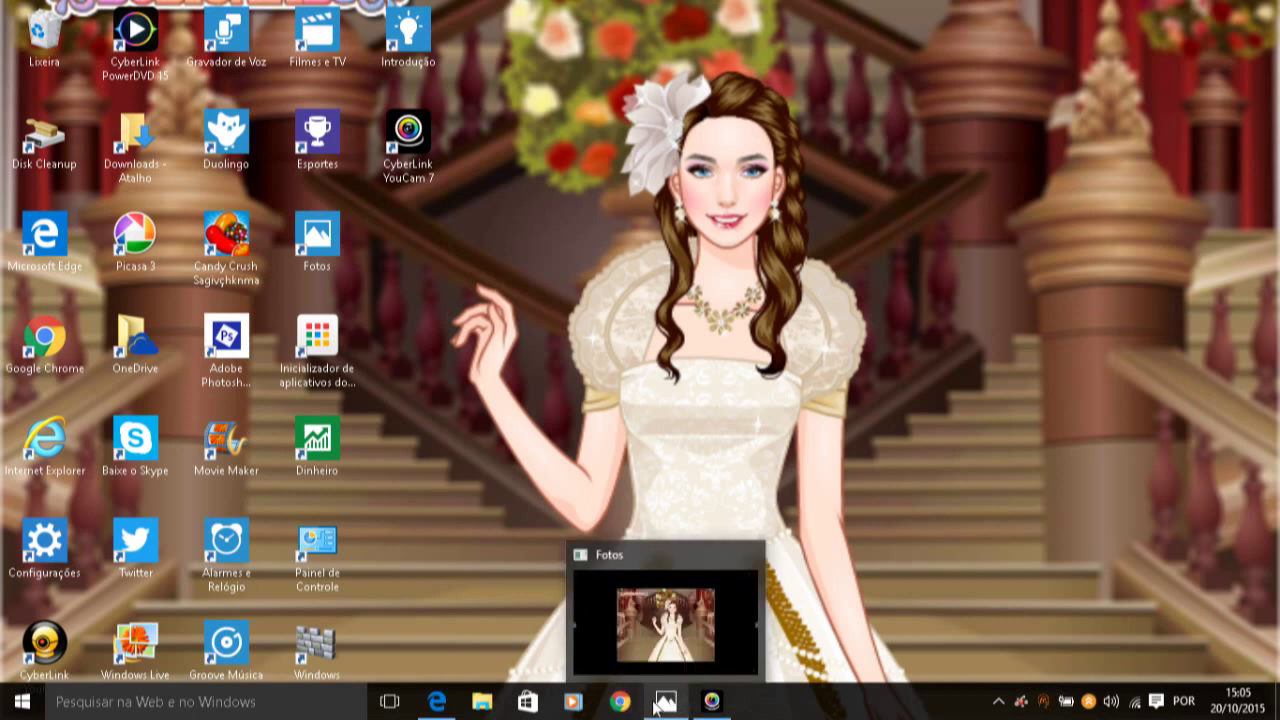
{"action": "mouse_move", "coordinate": [745, 572]}
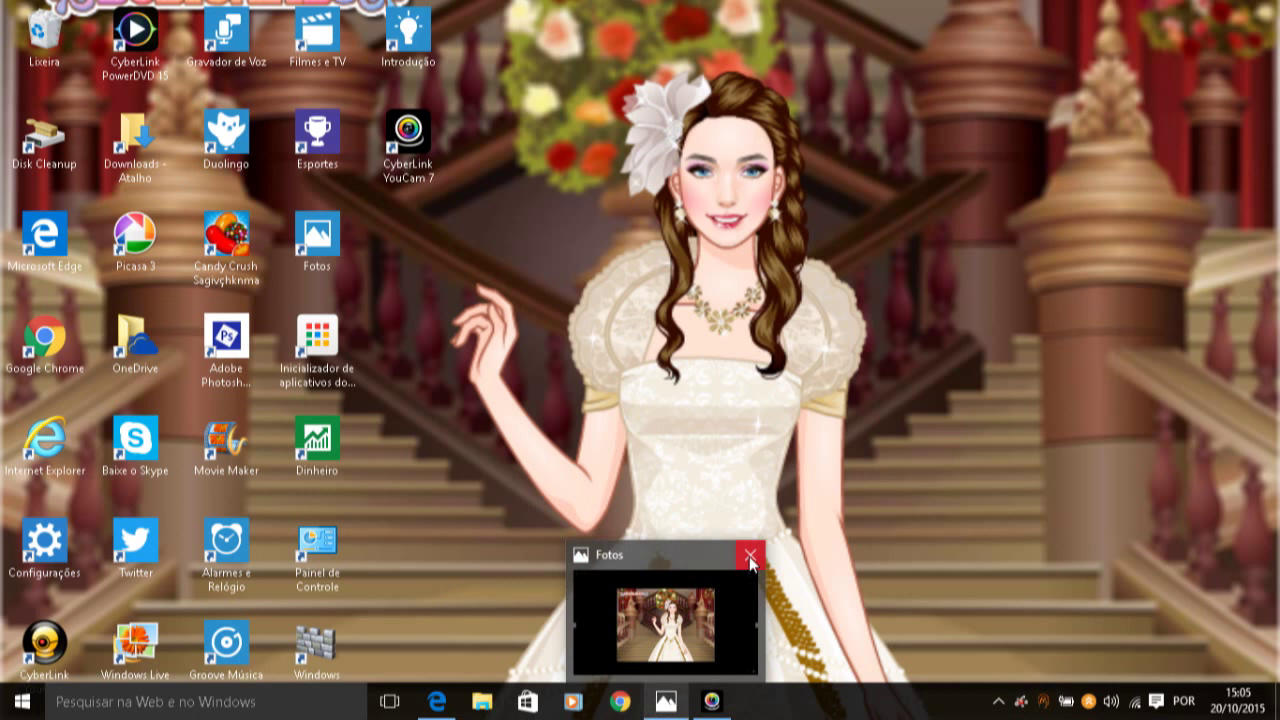
{"action": "left_click", "coordinate": [750, 557]}
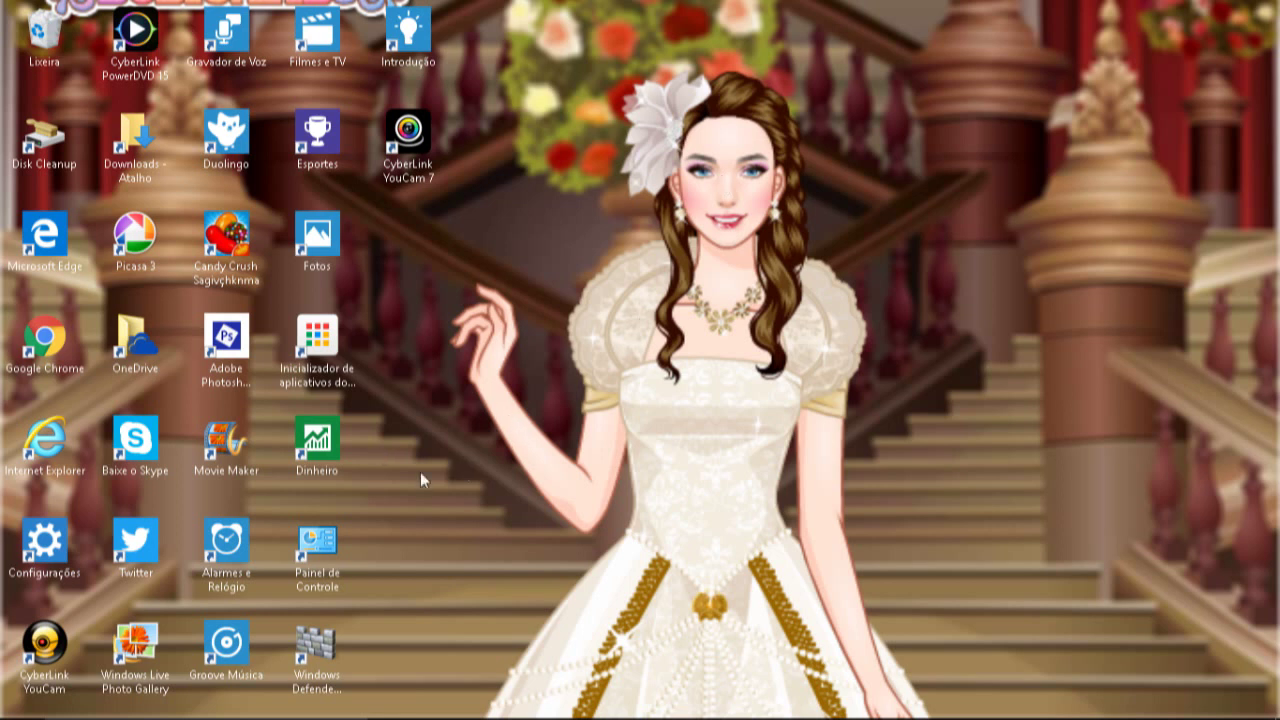
Open Personalização in the Painel de Controle, apply the Windows theme, and check it on the desktop
{"action": "left_click", "coordinate": [322, 552]}
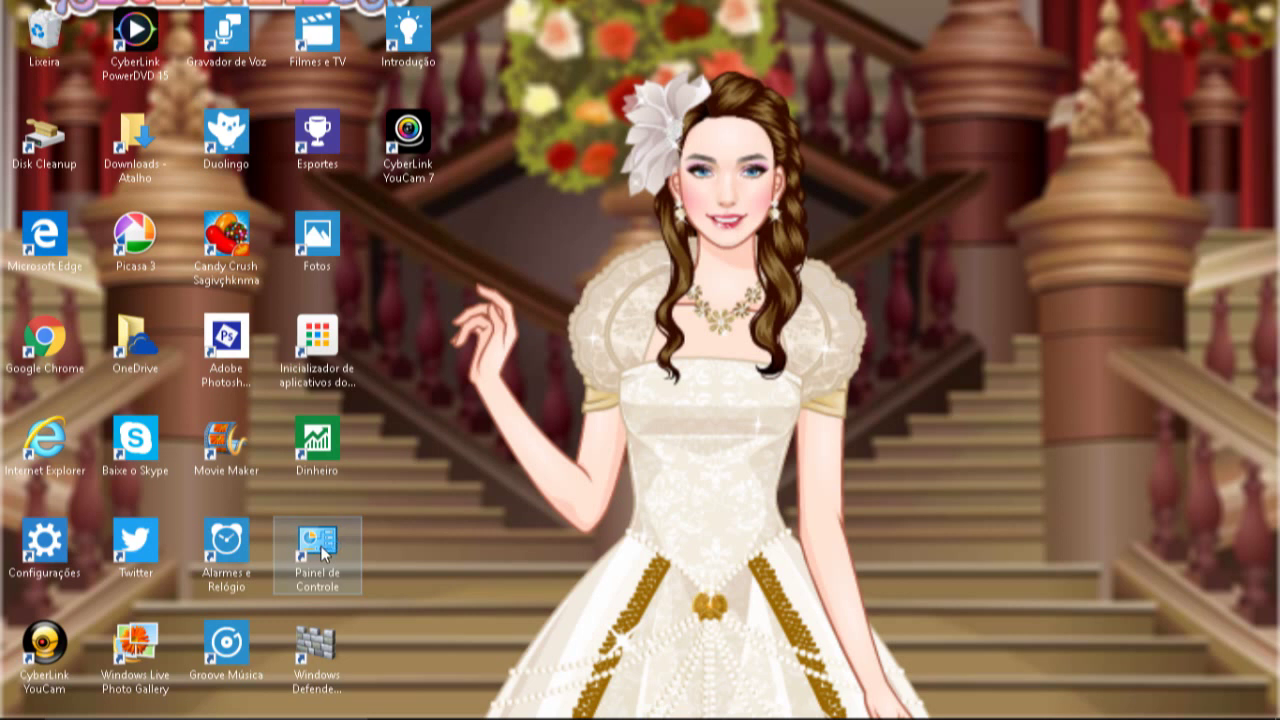
{"action": "double_click", "coordinate": [322, 552]}
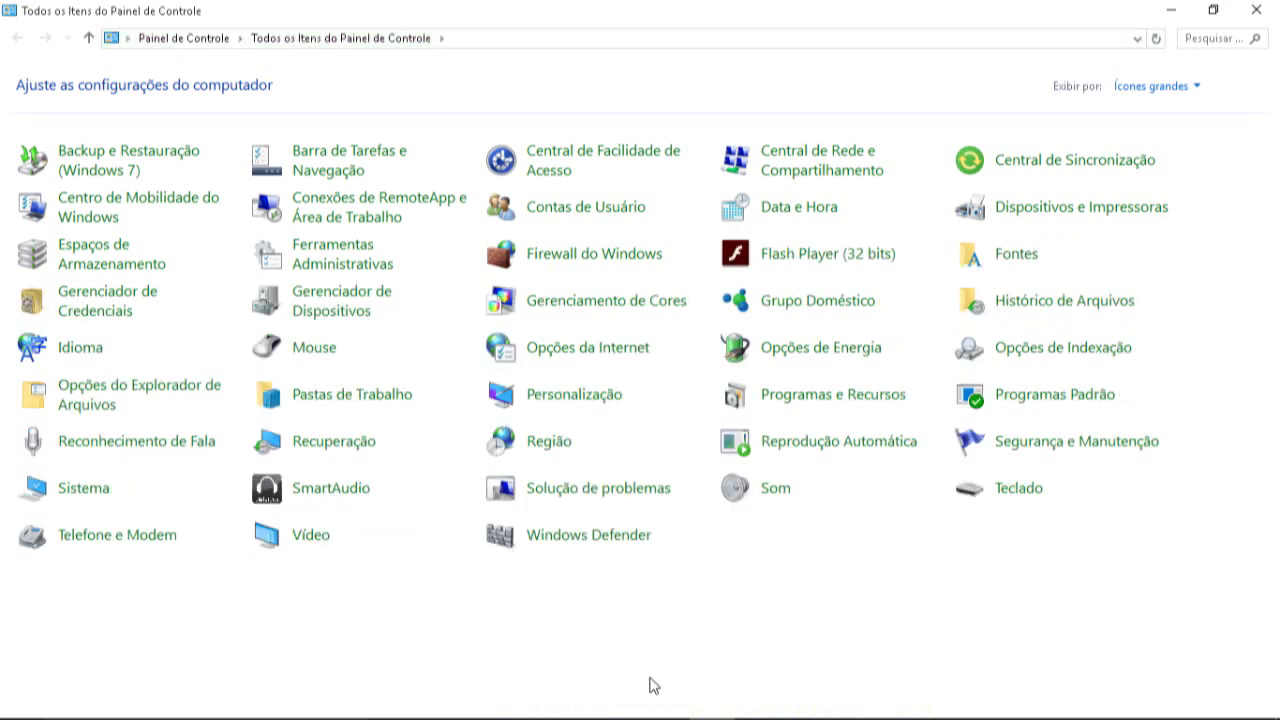
{"action": "left_click", "coordinate": [567, 399]}
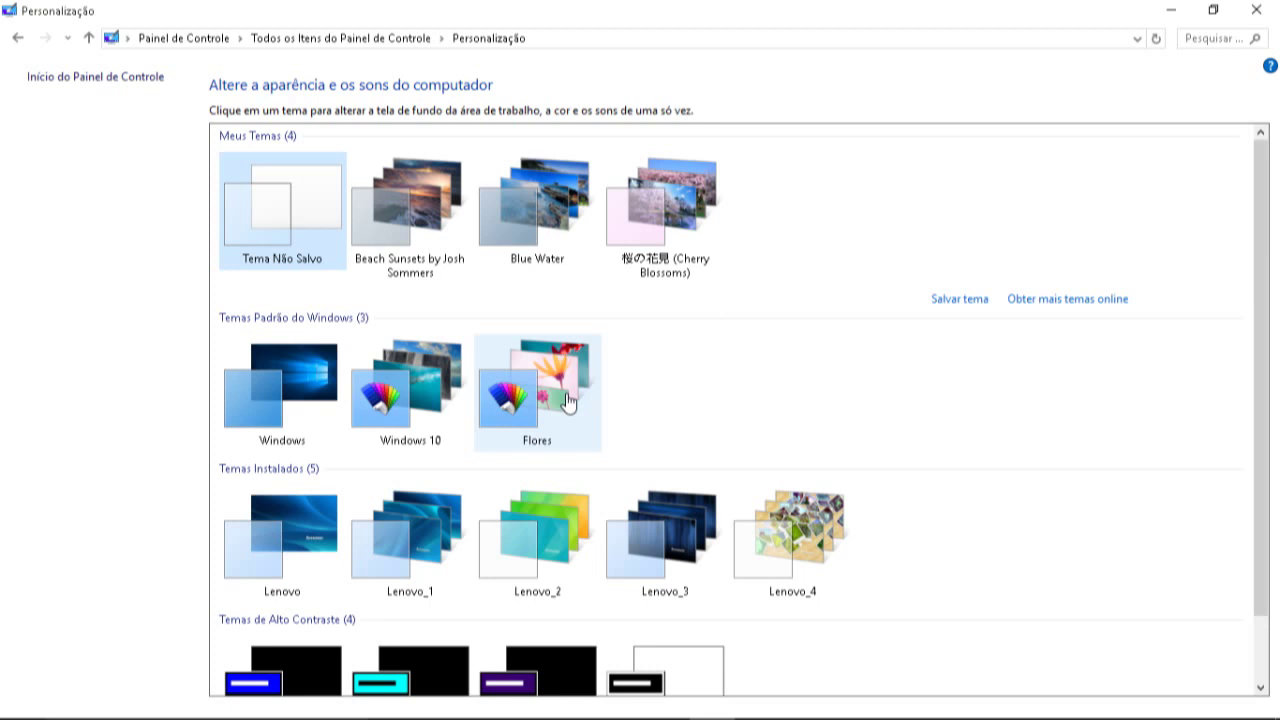
{"action": "left_click", "coordinate": [284, 383]}
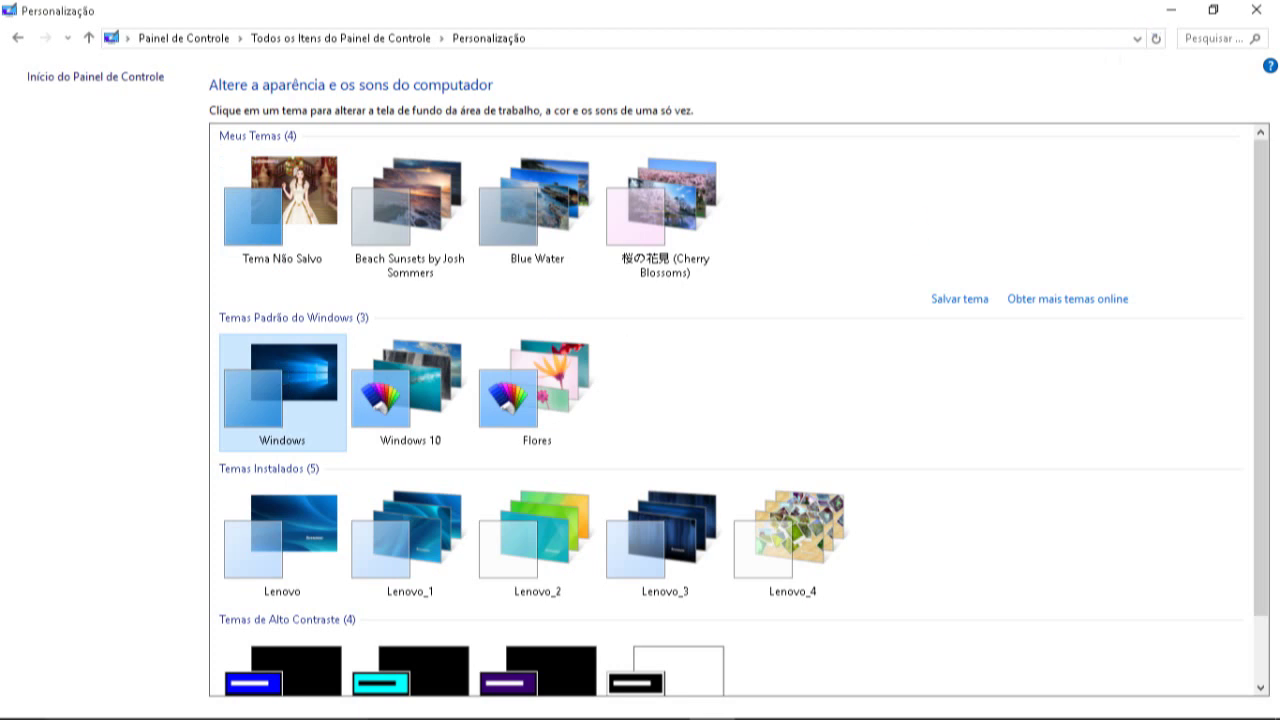
{"action": "left_click", "coordinate": [1169, 12]}
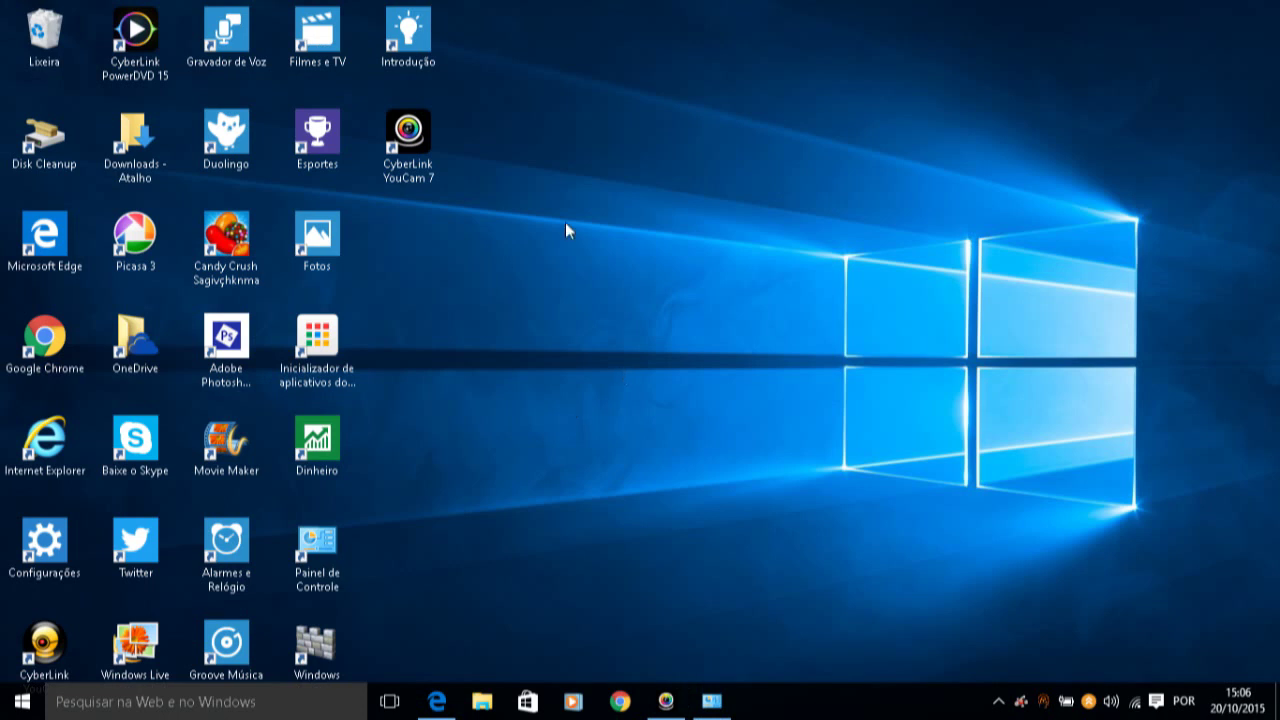
Return to Personalização, apply the Windows 10 theme, and check its background on the desktop
{"action": "left_click", "coordinate": [710, 702]}
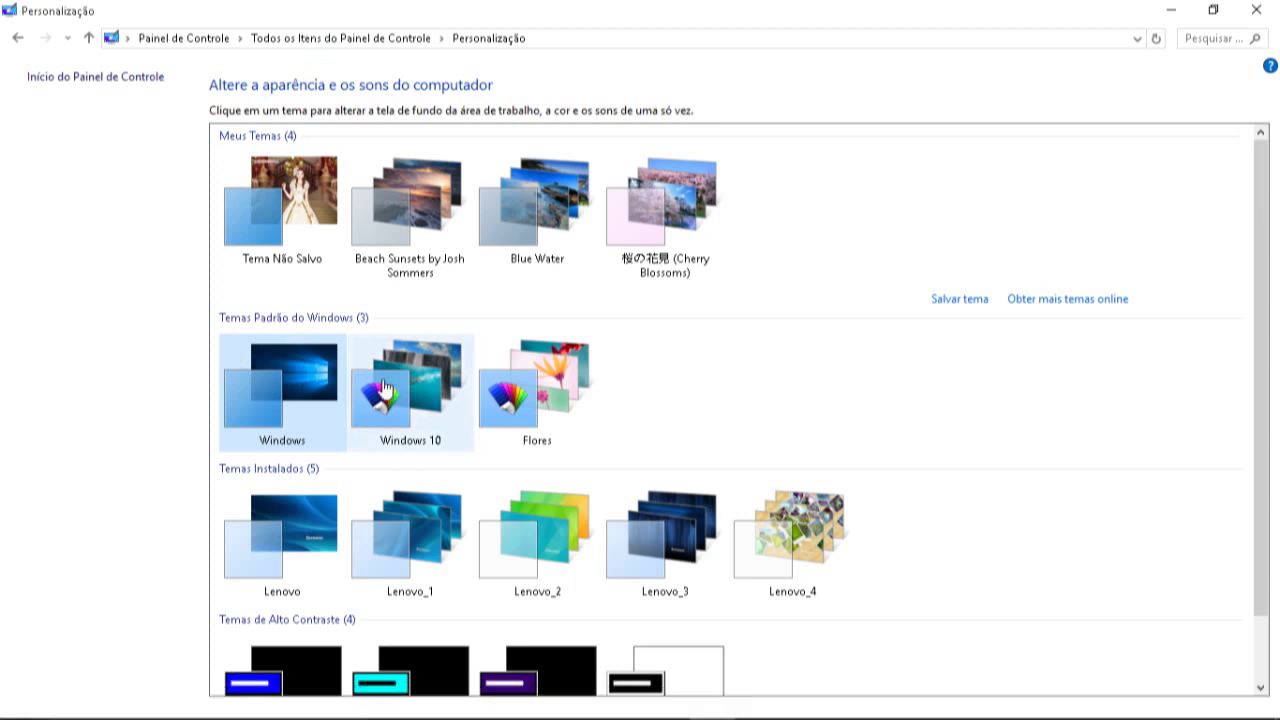
{"action": "left_click", "coordinate": [384, 388]}
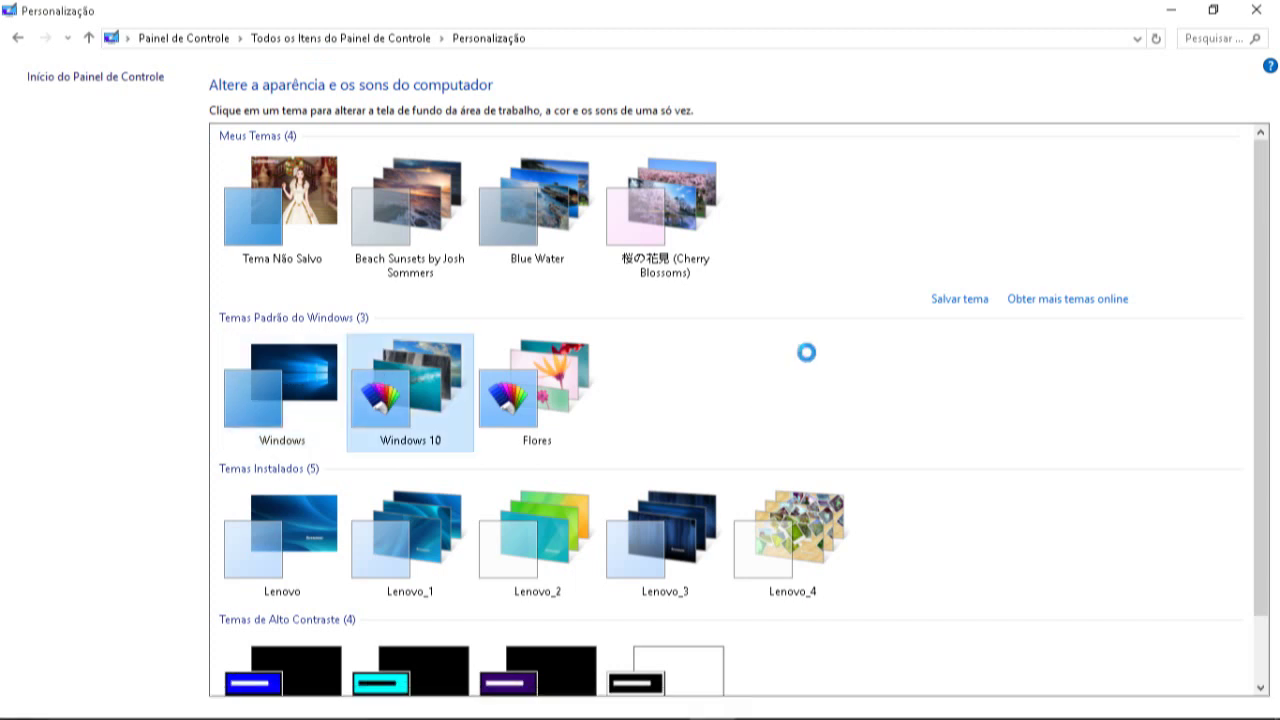
{"action": "left_click", "coordinate": [1170, 10]}
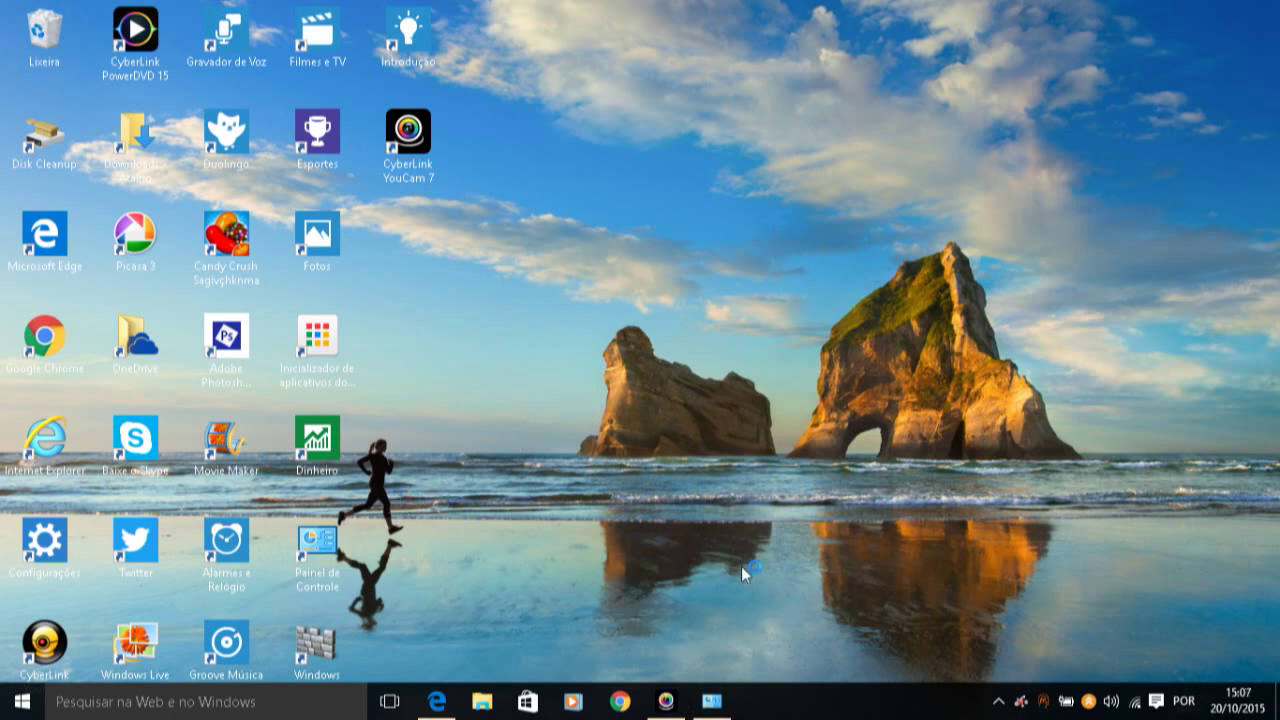
Return to Personalização, apply the Flores theme, and check its background on the desktop
{"action": "left_click", "coordinate": [710, 703]}
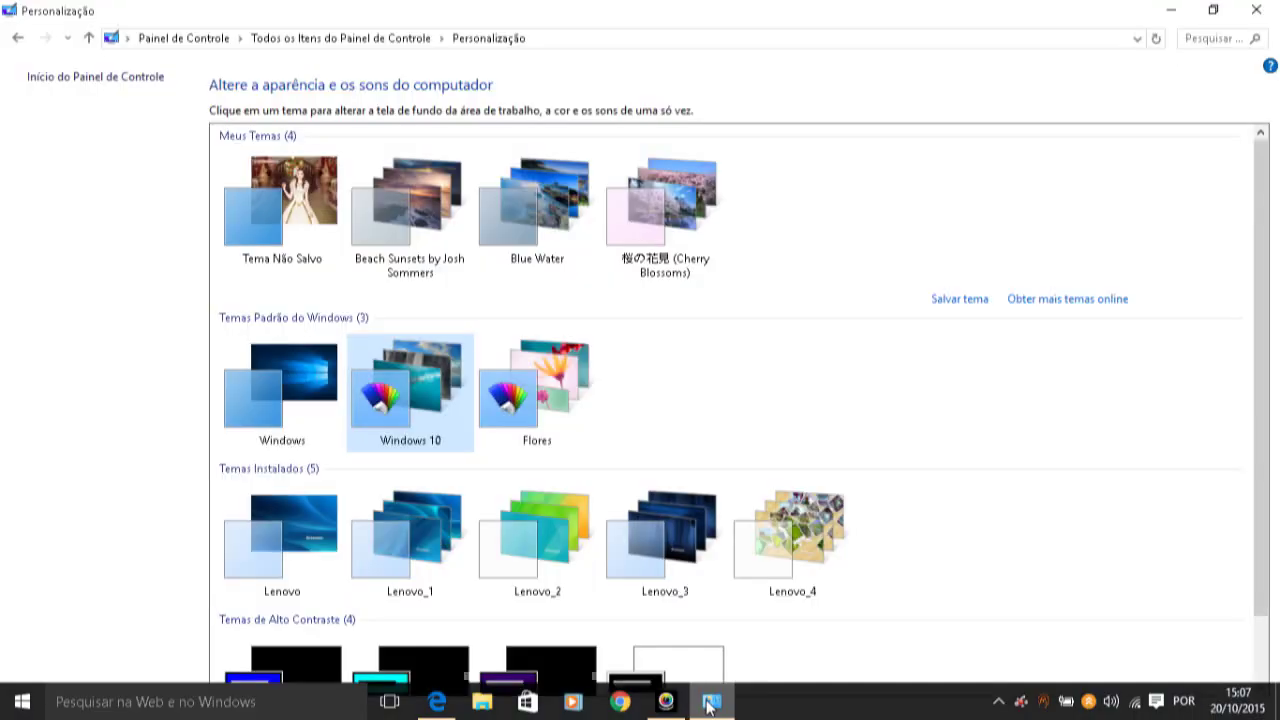
{"action": "left_click", "coordinate": [533, 390]}
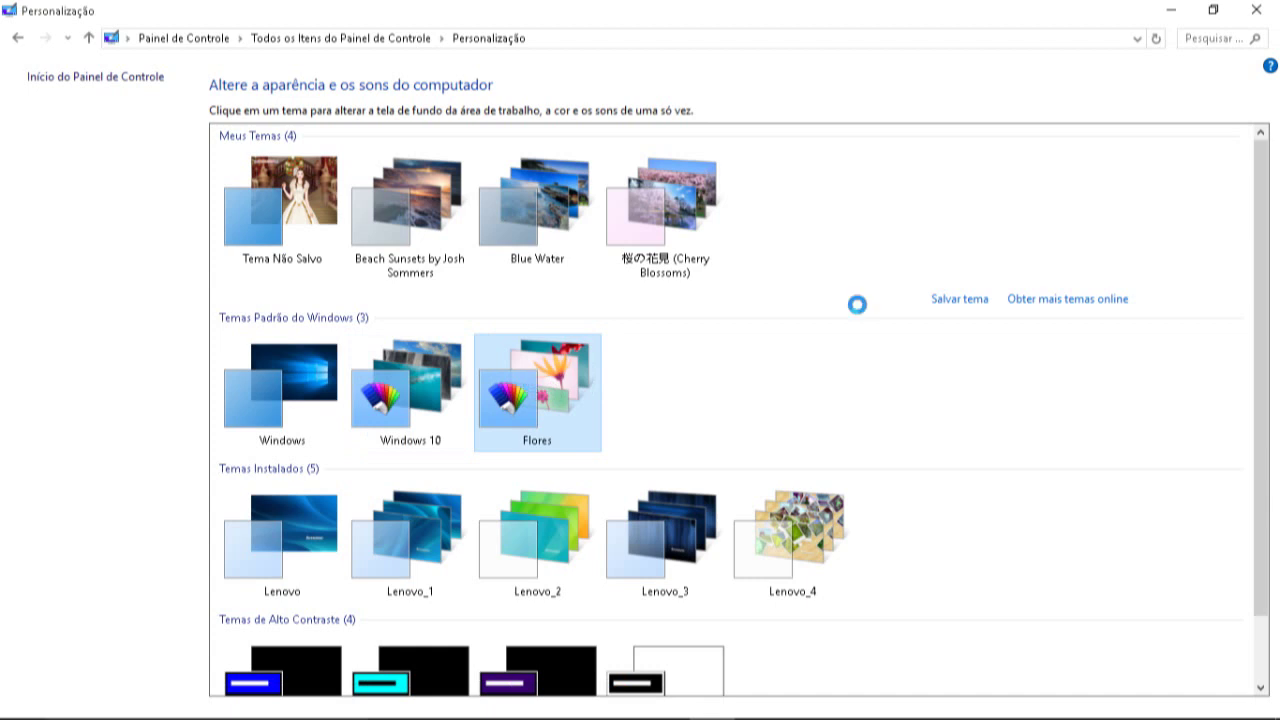
{"action": "left_click", "coordinate": [1171, 9]}
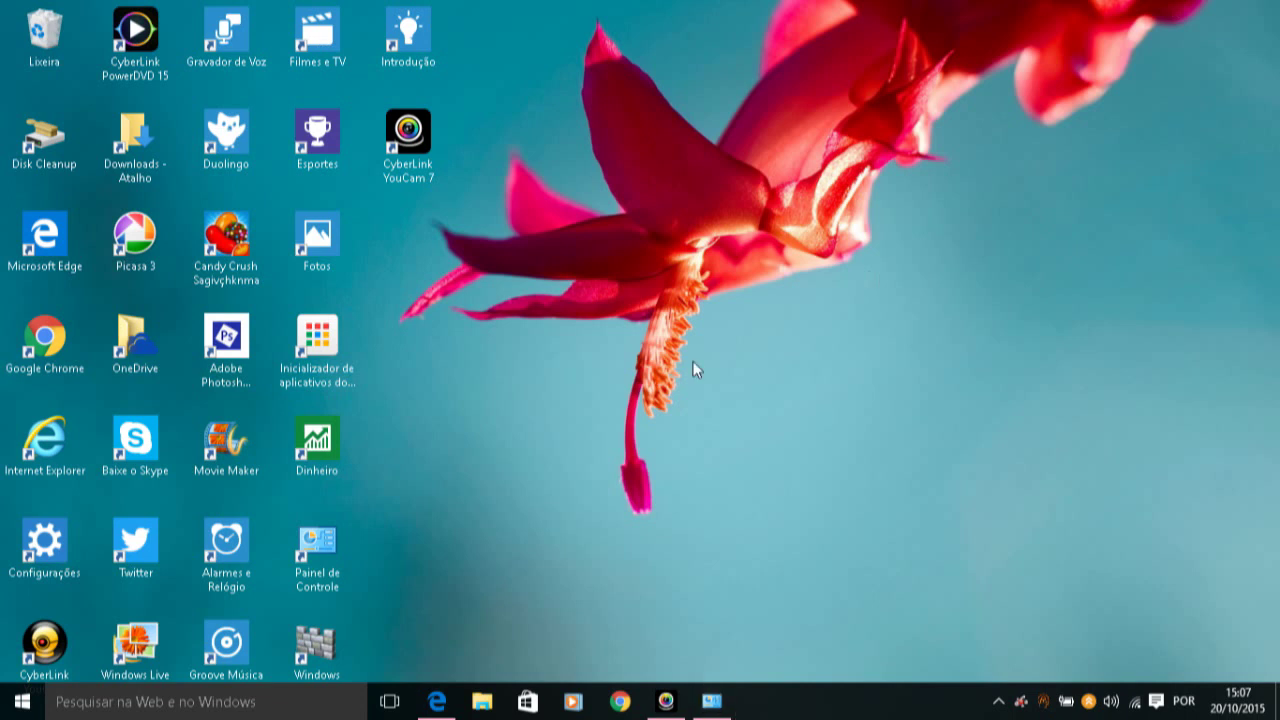
Return to Personalização, look through the remaining themes down to the high-contrast ones, and close the window
{"action": "left_click", "coordinate": [710, 701]}
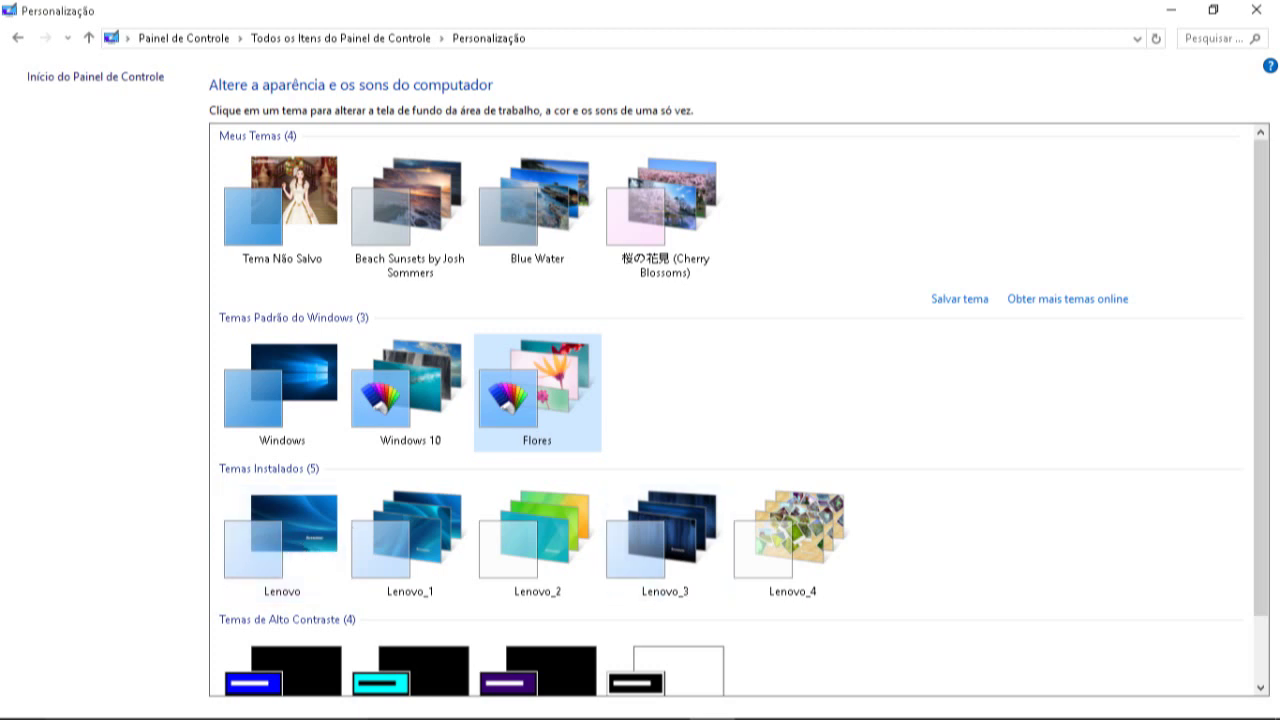
{"action": "left_click_drag", "start_coordinate": [1266, 397], "coordinate": [1257, 468]}
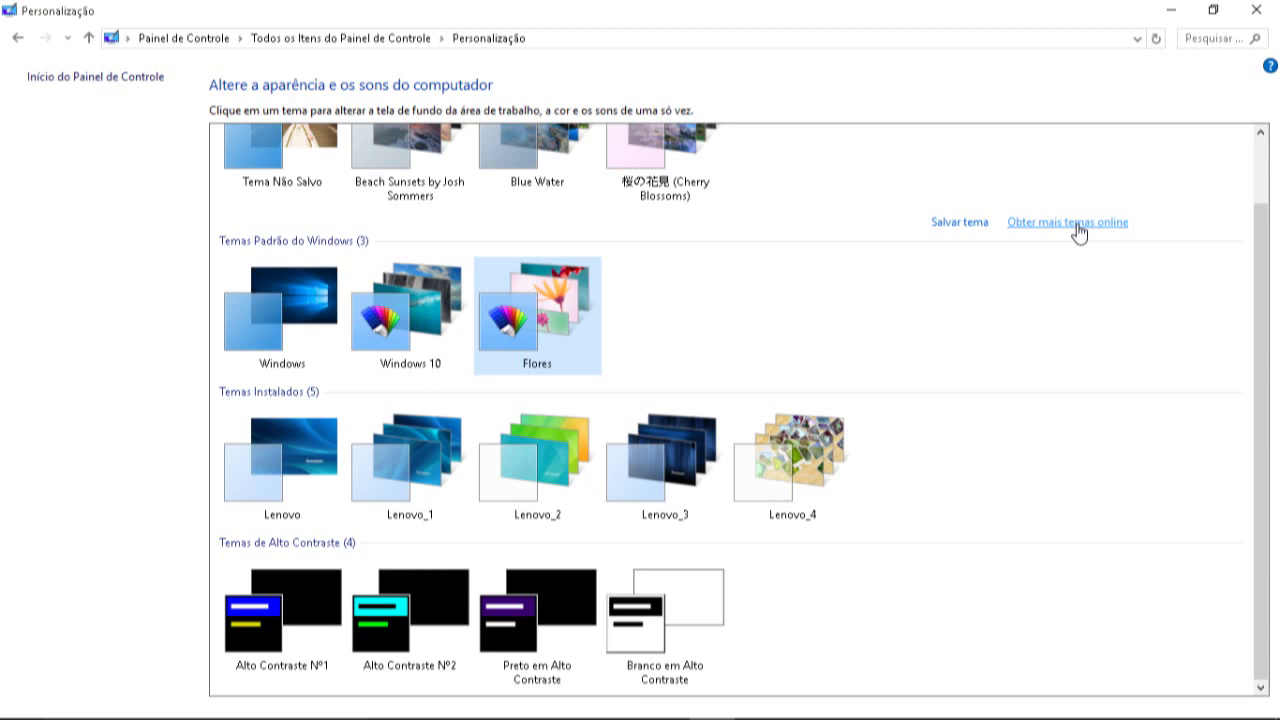
{"action": "left_click", "coordinate": [1256, 10]}
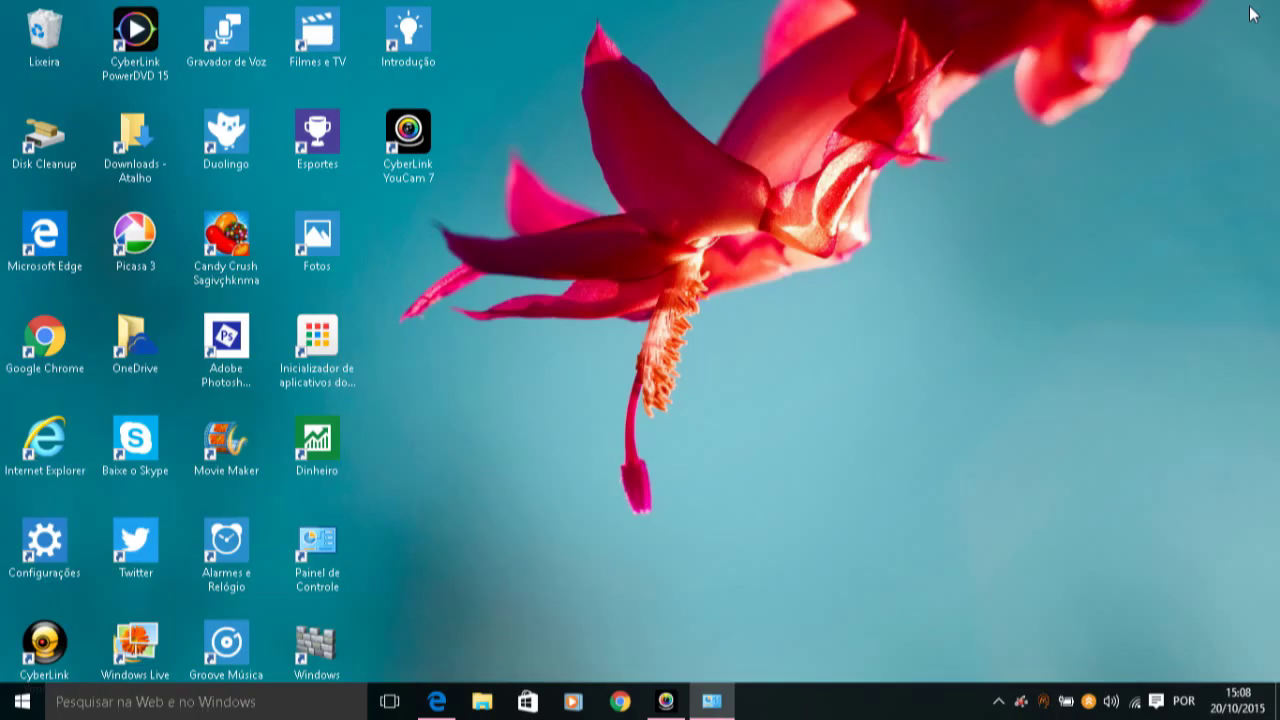
Switch to the Windows themes page in Microsoft Edge and browse the featured themes available for download
{"action": "left_click", "coordinate": [439, 702]}
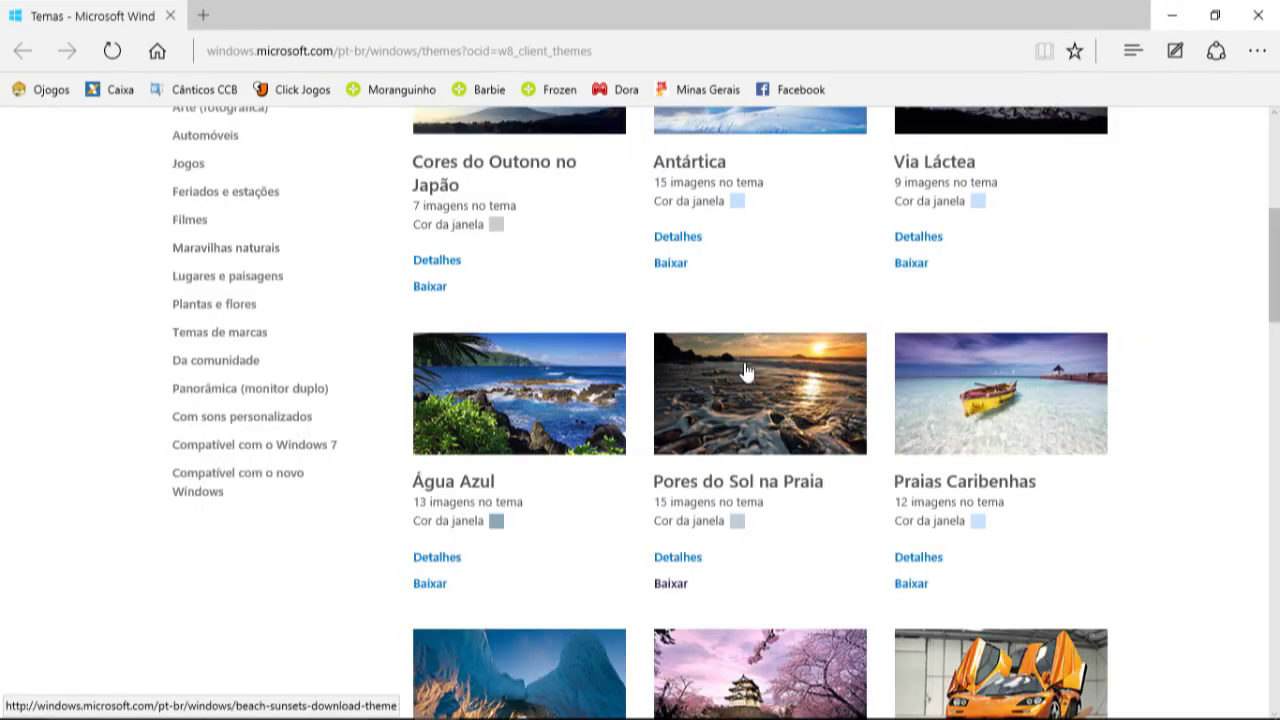
{"action": "scroll", "coordinate": [670, 583], "scroll_direction": "up", "scroll_amount": 3}
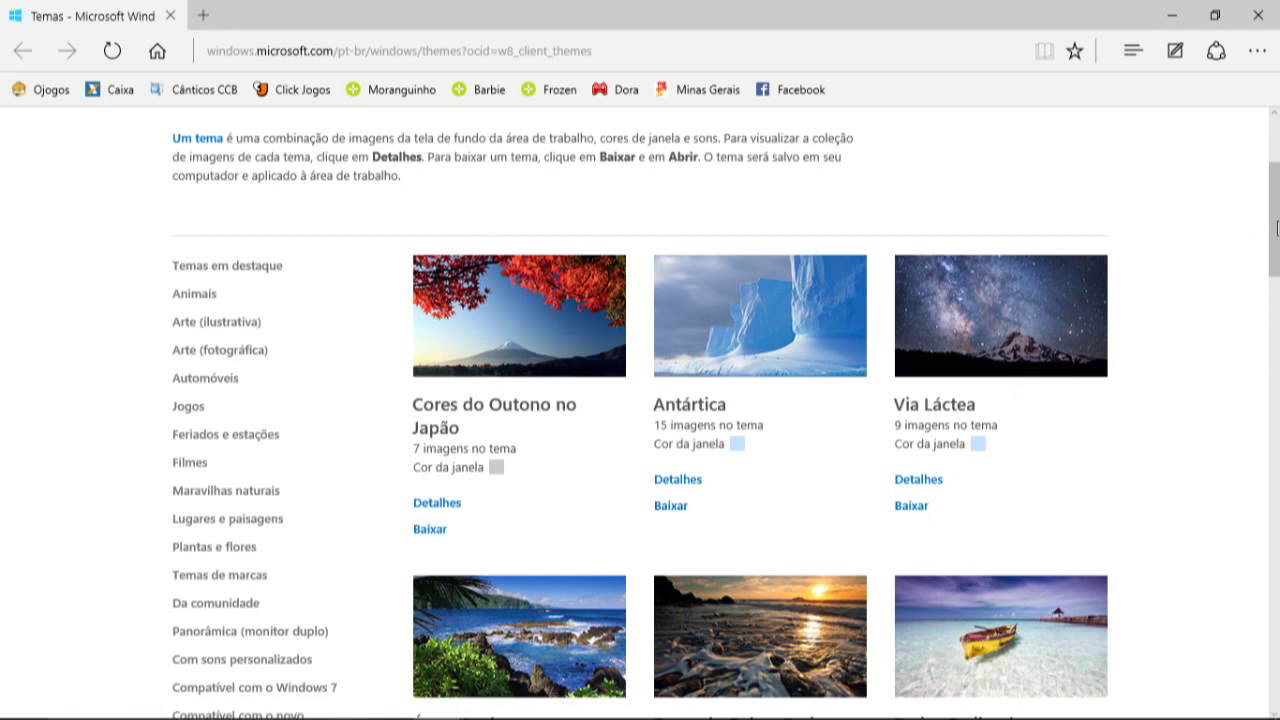
{"action": "scroll", "coordinate": [1276, 240], "scroll_direction": "down", "scroll_amount": 3}
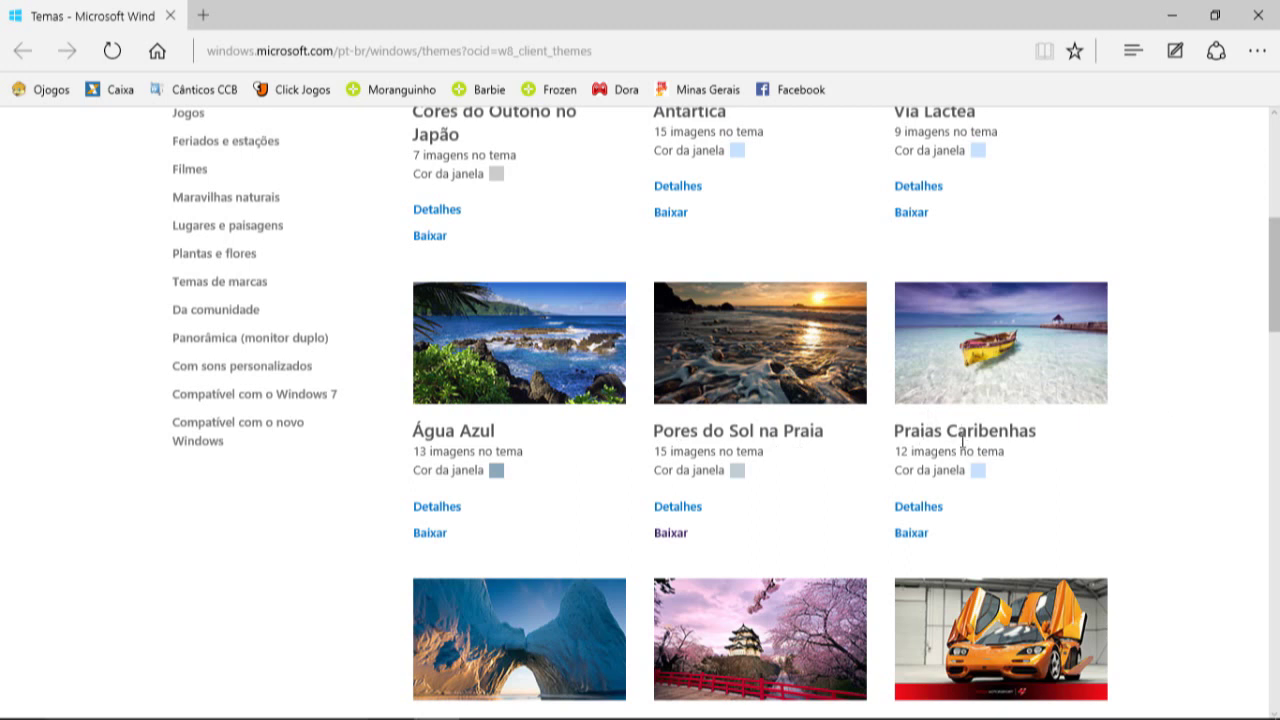
{"action": "scroll", "coordinate": [1069, 462], "scroll_direction": "down", "scroll_amount": 2}
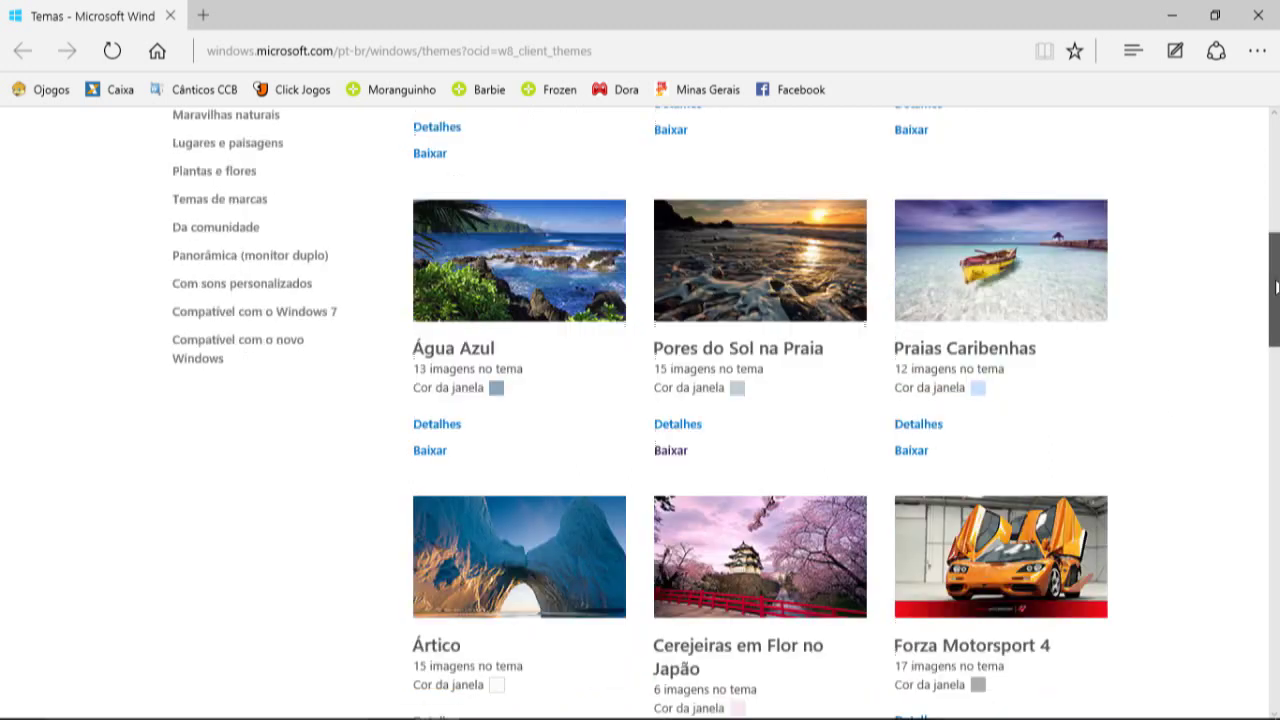
{"action": "scroll", "coordinate": [753, 289], "scroll_direction": "down", "scroll_amount": 4}
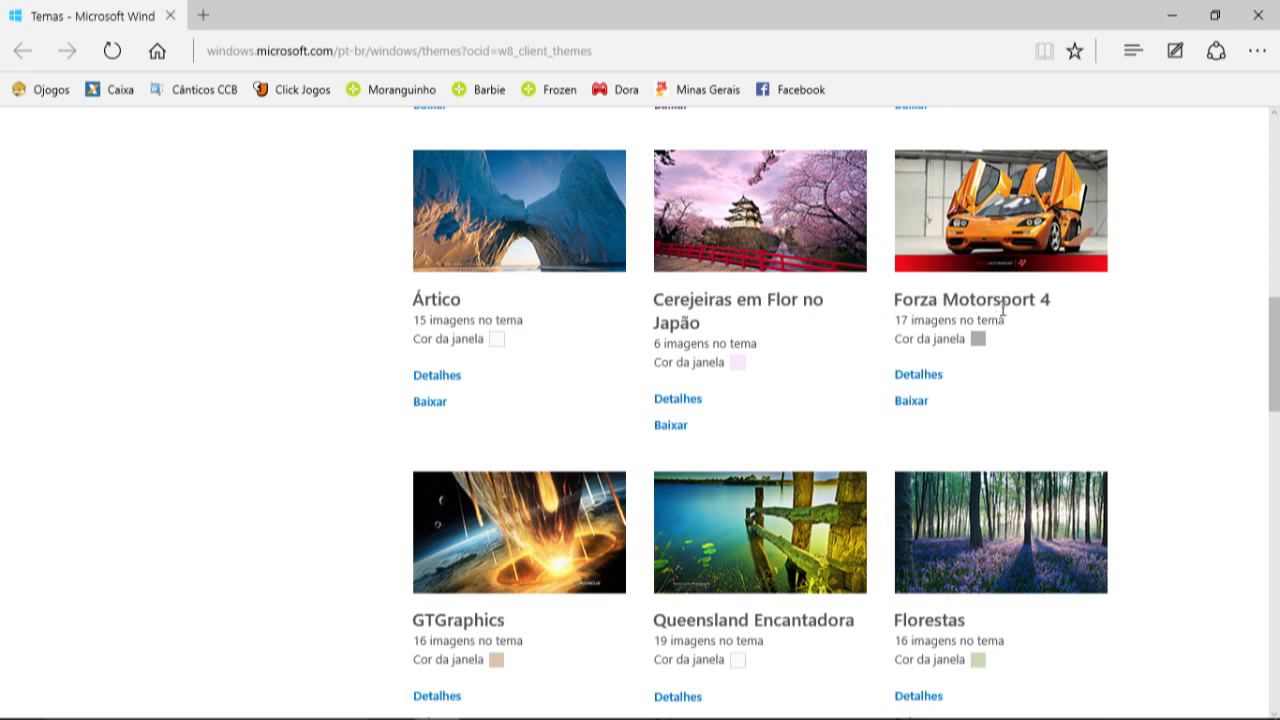
{"action": "scroll", "coordinate": [1275, 372], "scroll_direction": "down", "scroll_amount": 1}
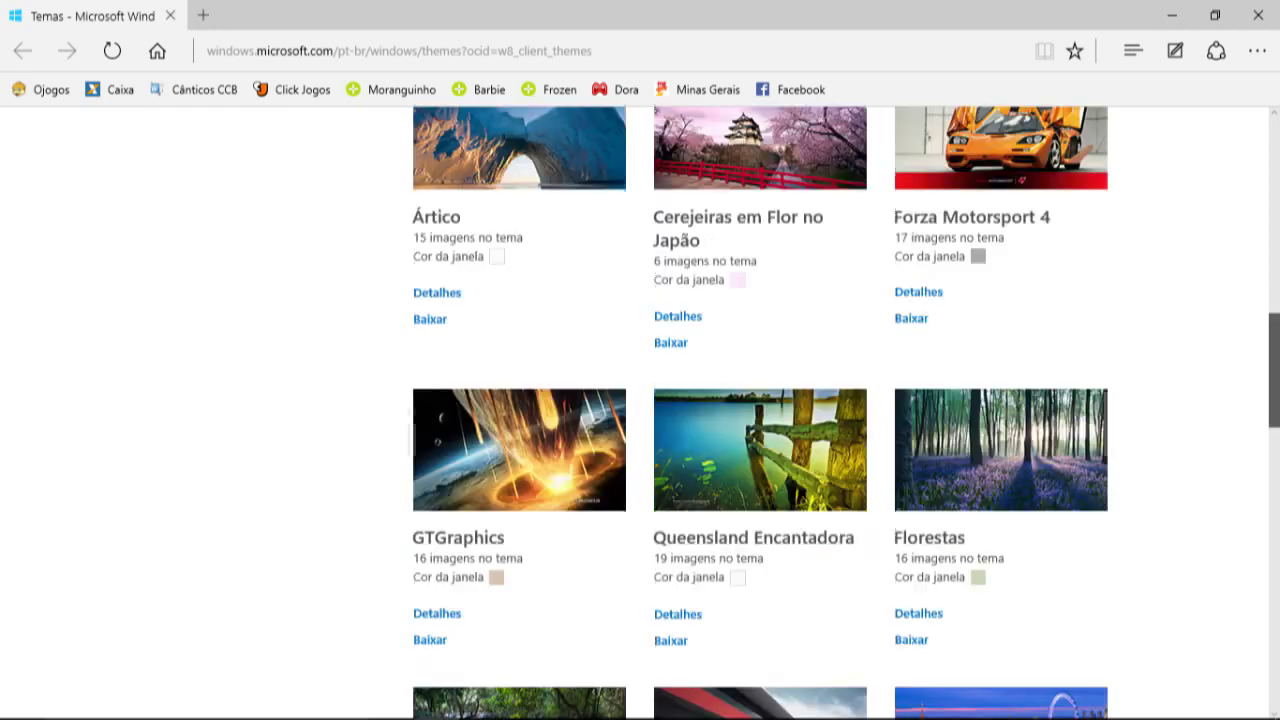
{"action": "scroll", "coordinate": [1275, 372], "scroll_direction": "down", "scroll_amount": 1}
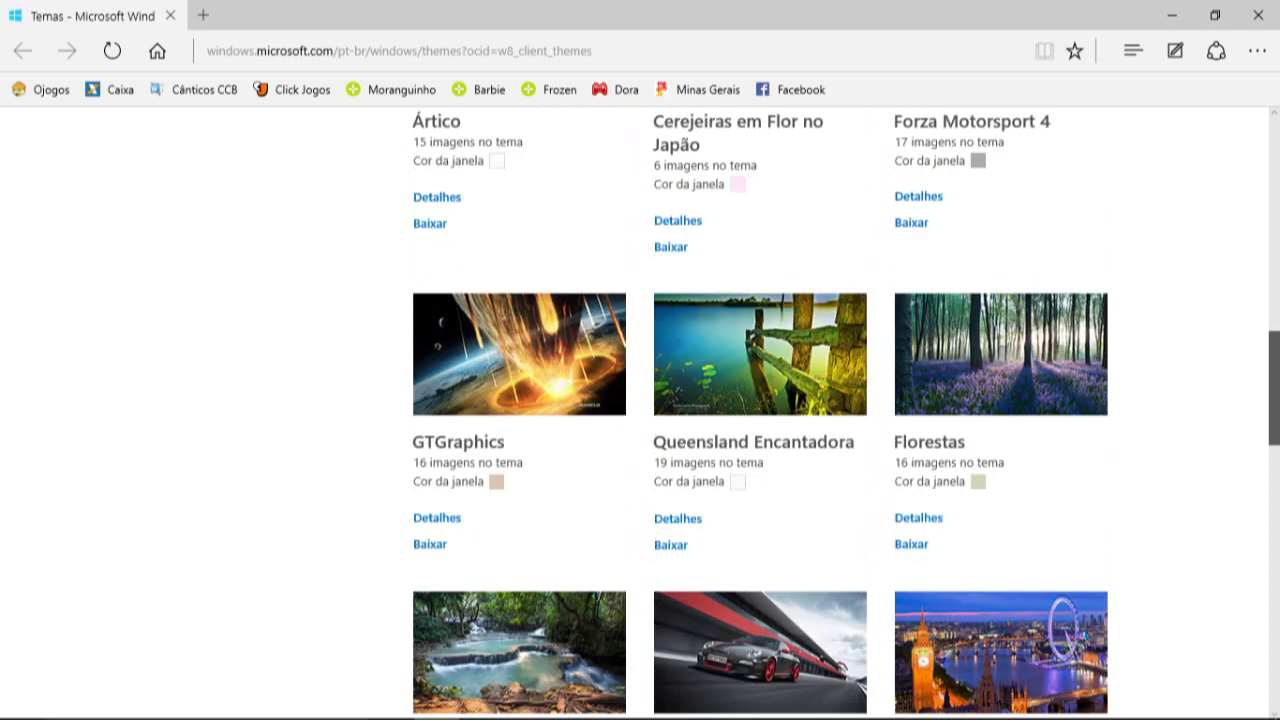
{"action": "scroll", "coordinate": [1275, 380], "scroll_direction": "down", "scroll_amount": 2}
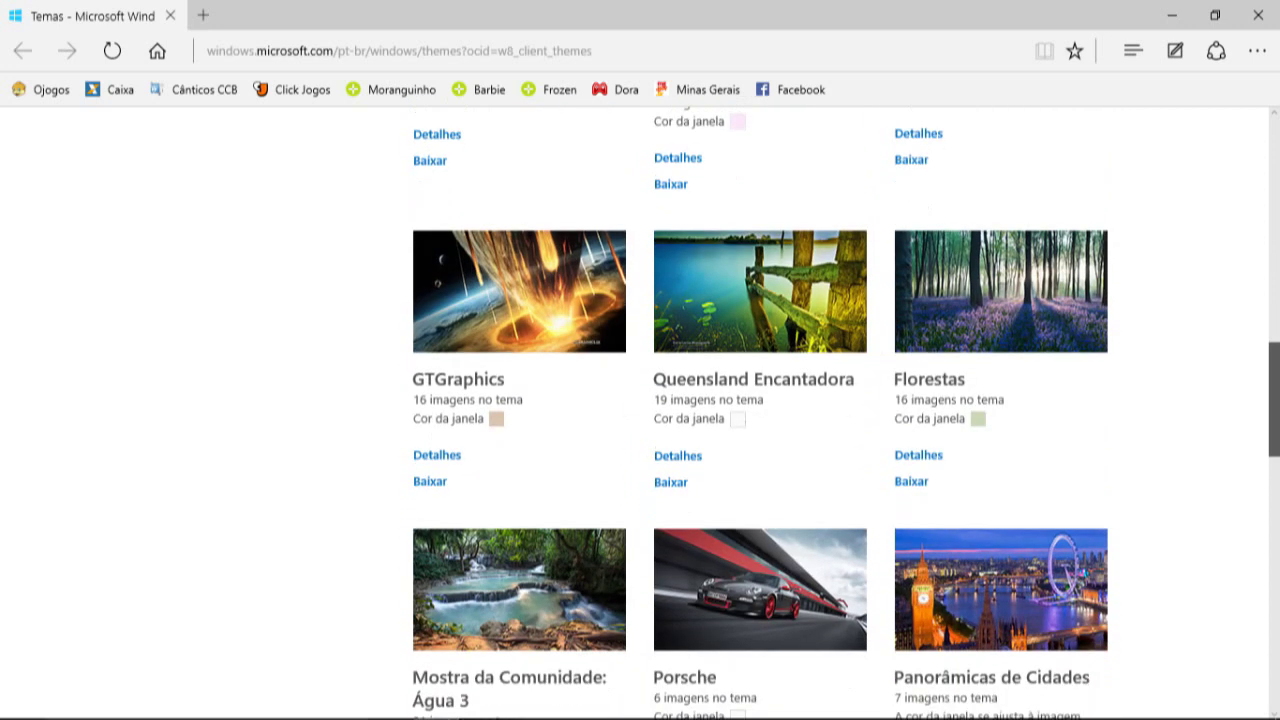
{"action": "scroll", "coordinate": [1275, 400], "scroll_direction": "down", "scroll_amount": 1}
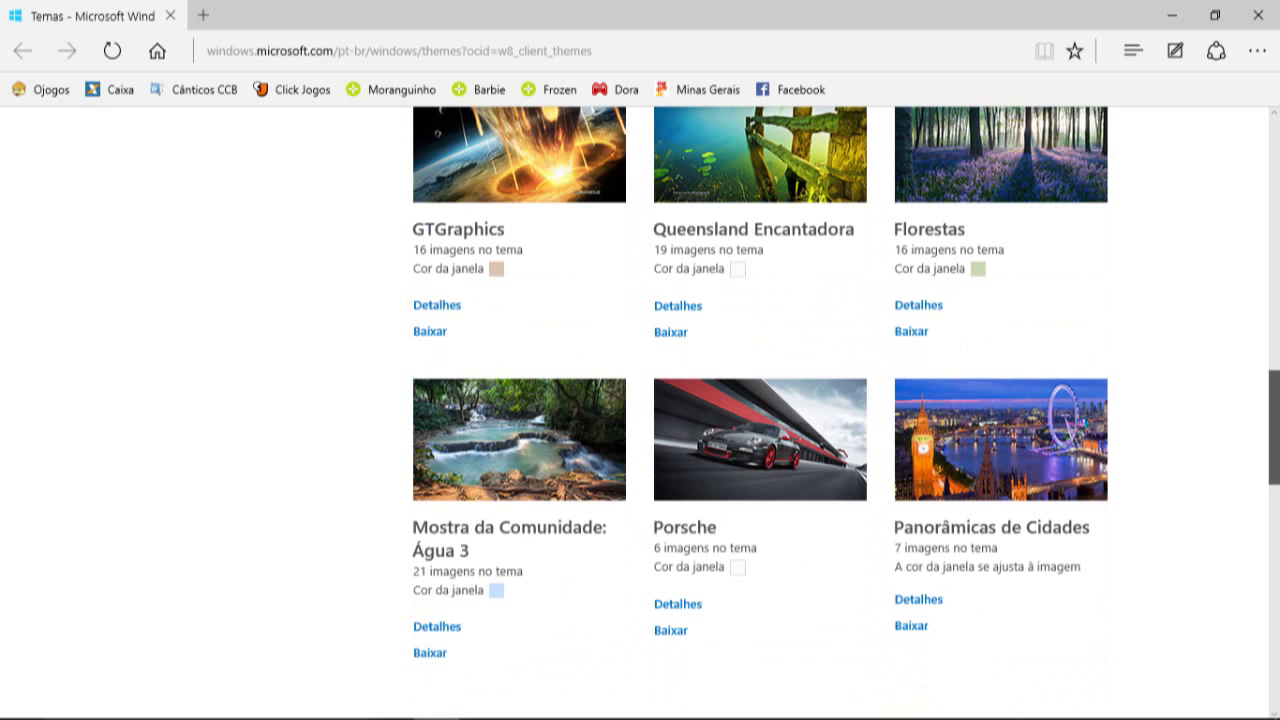
{"action": "scroll", "coordinate": [844, 414], "scroll_direction": "up", "scroll_amount": 2}
{"action": "scroll", "coordinate": [844, 414], "scroll_direction": "down", "scroll_amount": 1}
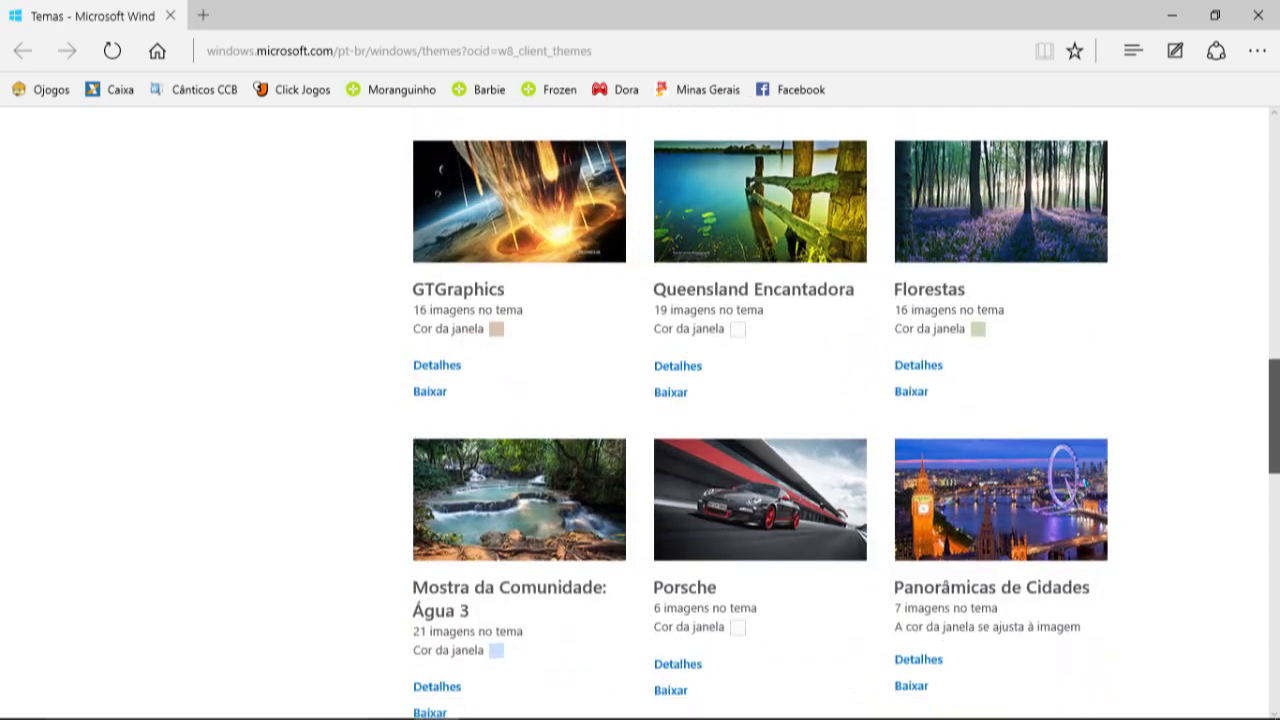
{"action": "scroll", "coordinate": [1267, 342], "scroll_direction": "up", "scroll_amount": 7}
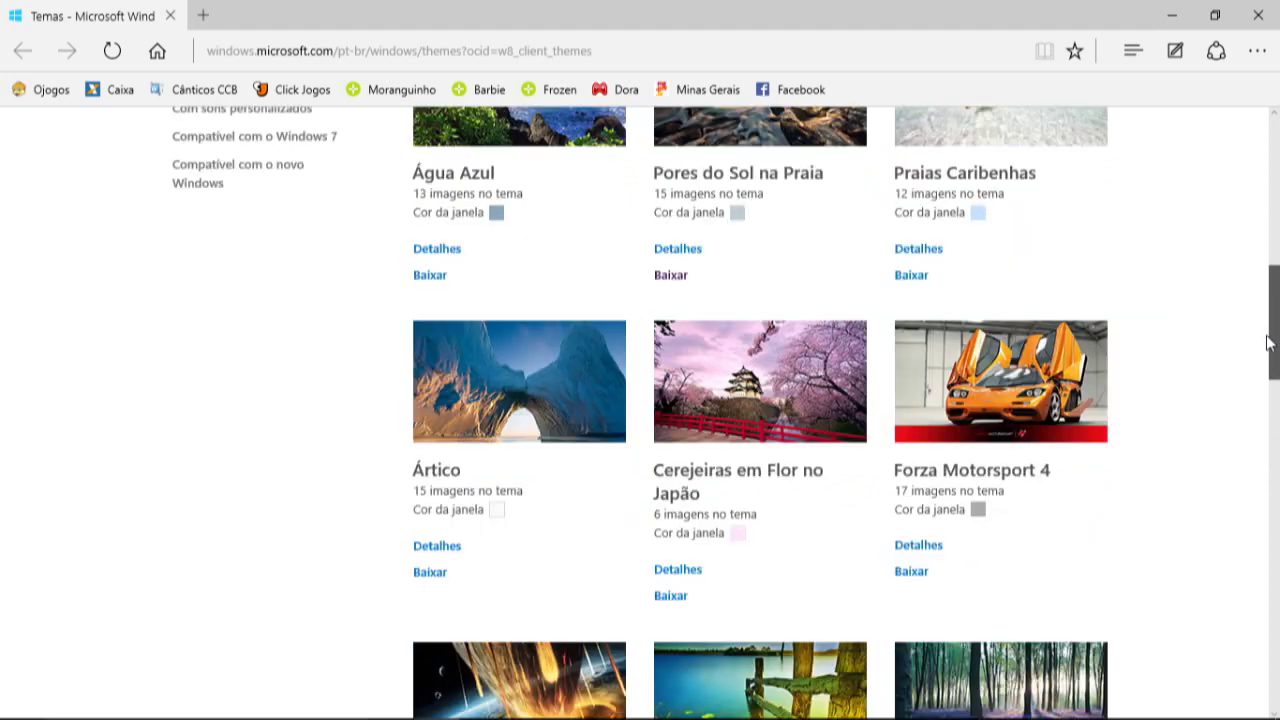
{"action": "left_click_drag", "start_coordinate": [1267, 342], "coordinate": [1276, 447]}
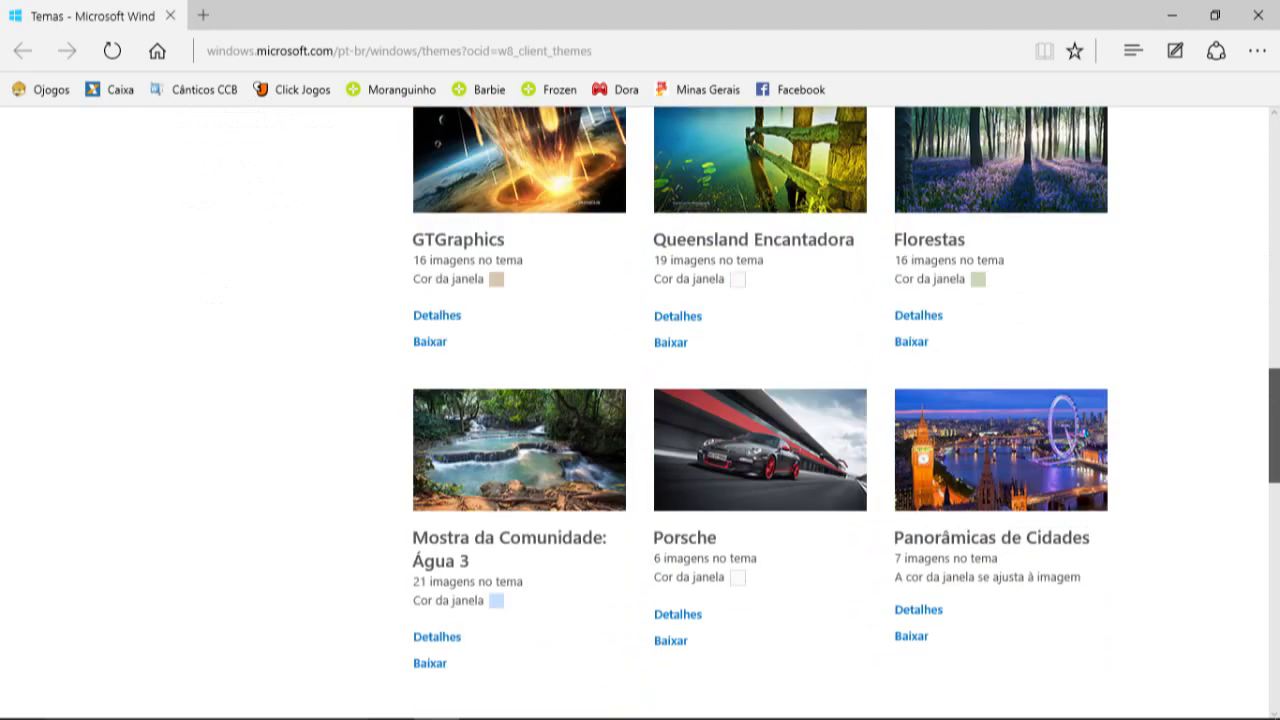
Download the Panorâmicas de Cidades theme and open PanoramicCityscapes.deskthemepack to apply it in Personalização
{"action": "left_click", "coordinate": [910, 638]}
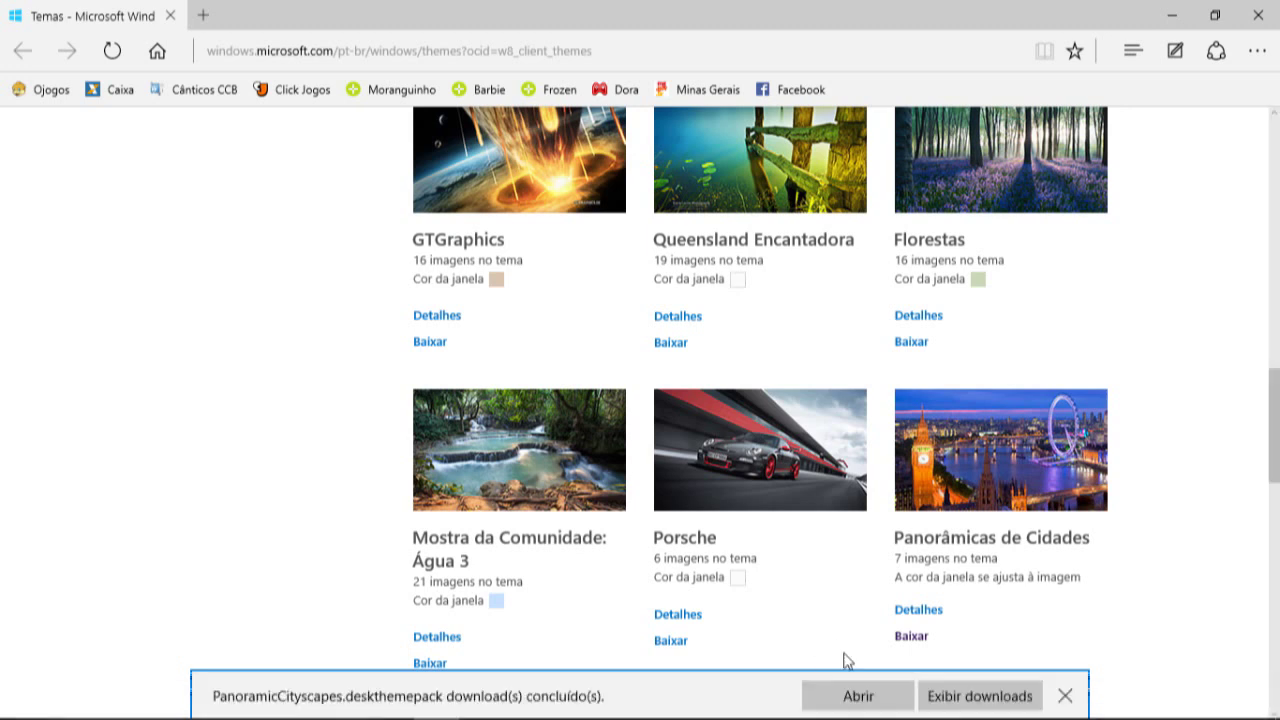
{"action": "left_click", "coordinate": [848, 697]}
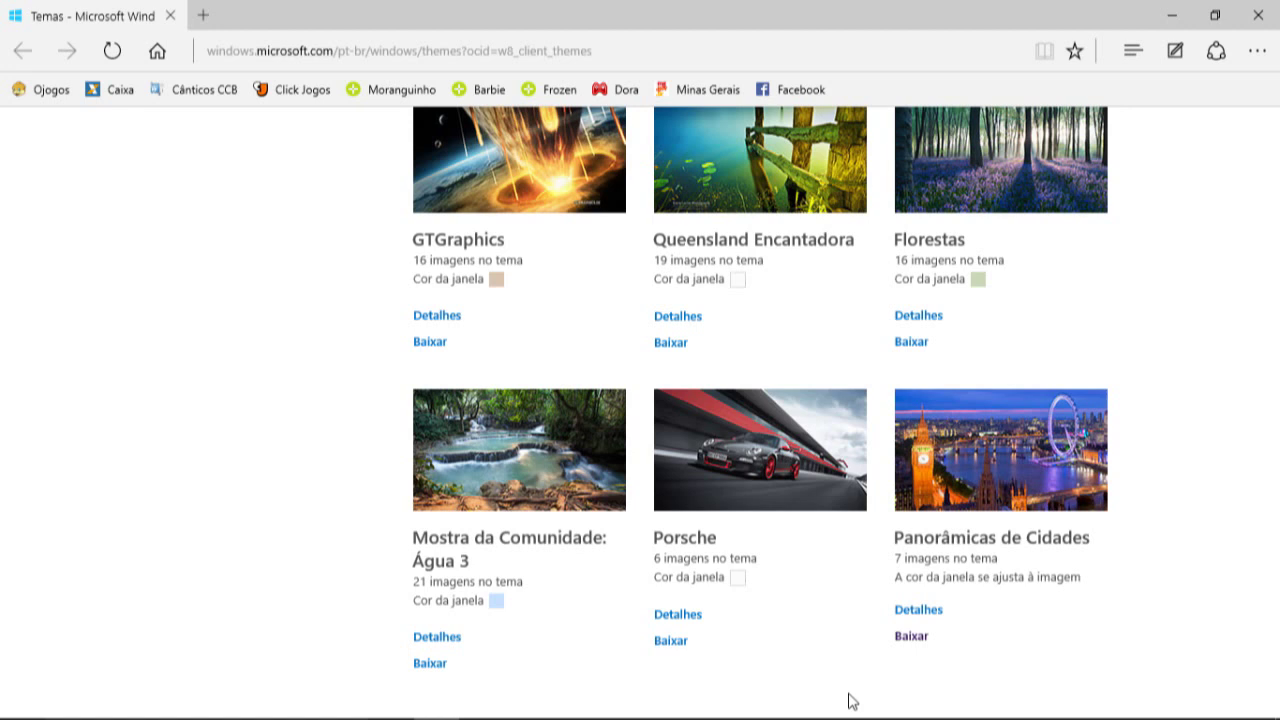
{"action": "mouse_move", "coordinate": [850, 702]}
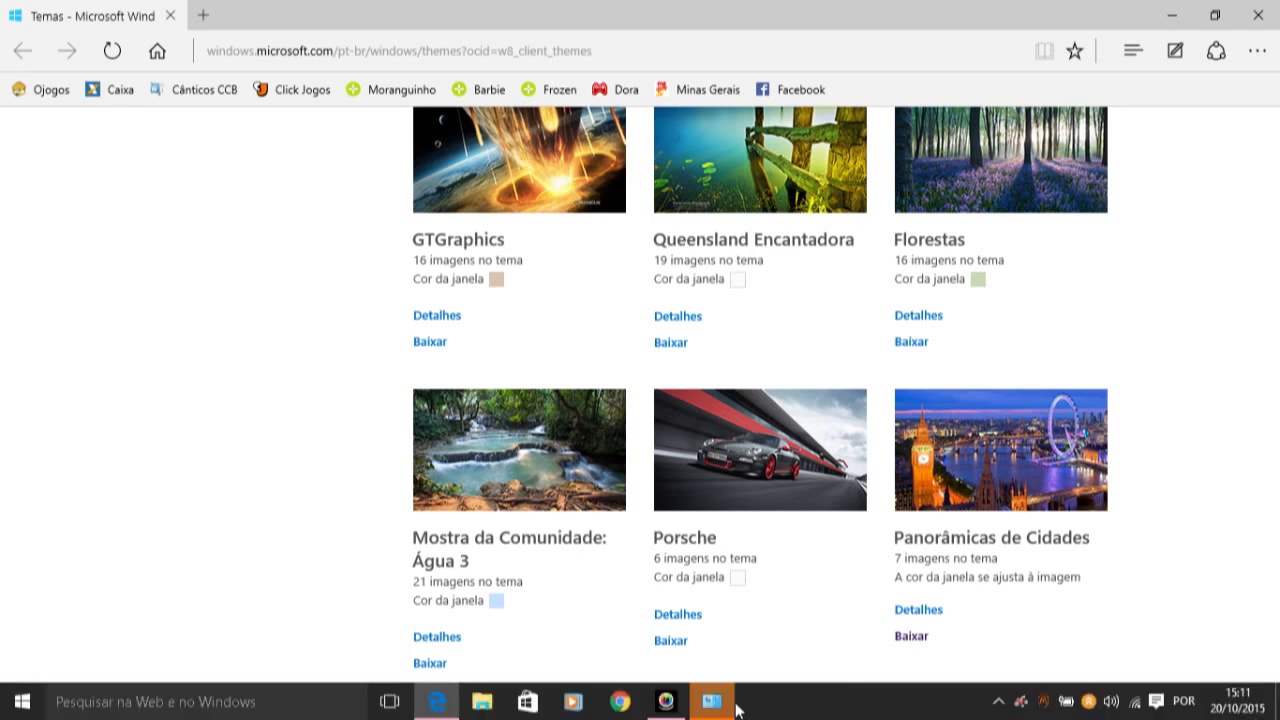
{"action": "mouse_move", "coordinate": [718, 709]}
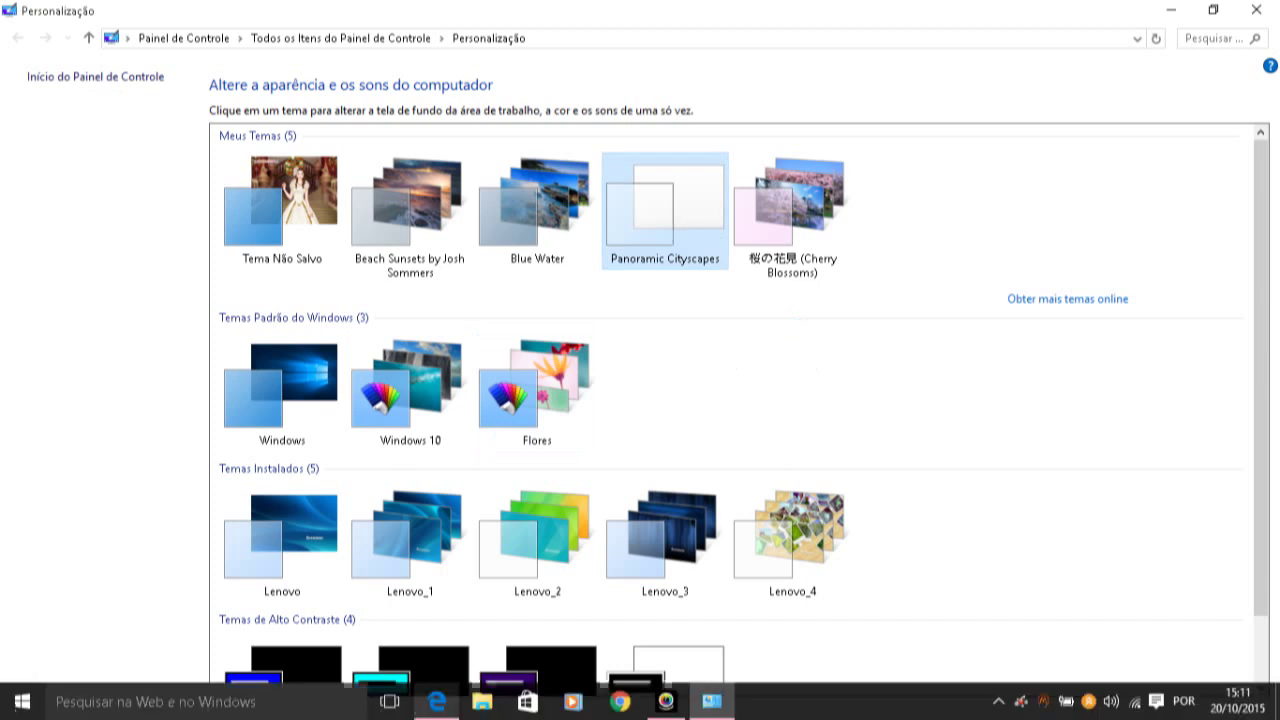
Close the Edge themes page and the Personalização window to check the Panoramic Cityscapes background on the desktop
{"action": "mouse_move", "coordinate": [437, 701]}
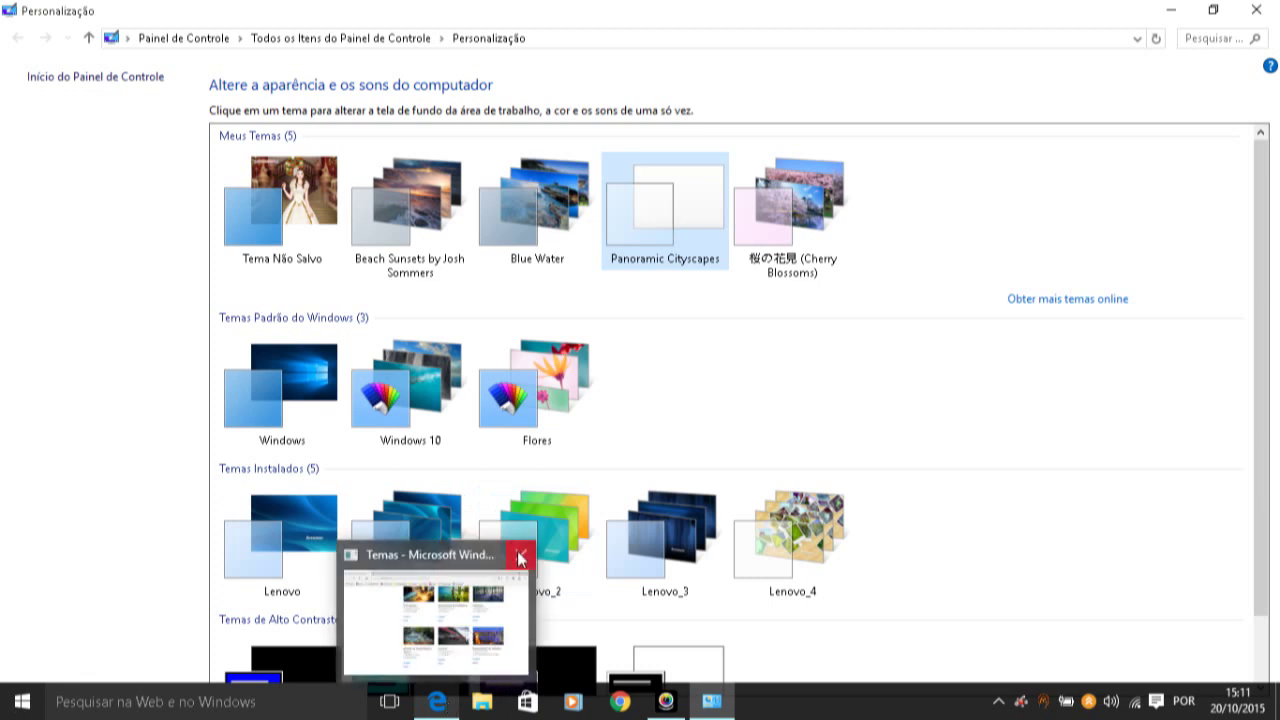
{"action": "left_click", "coordinate": [520, 558]}
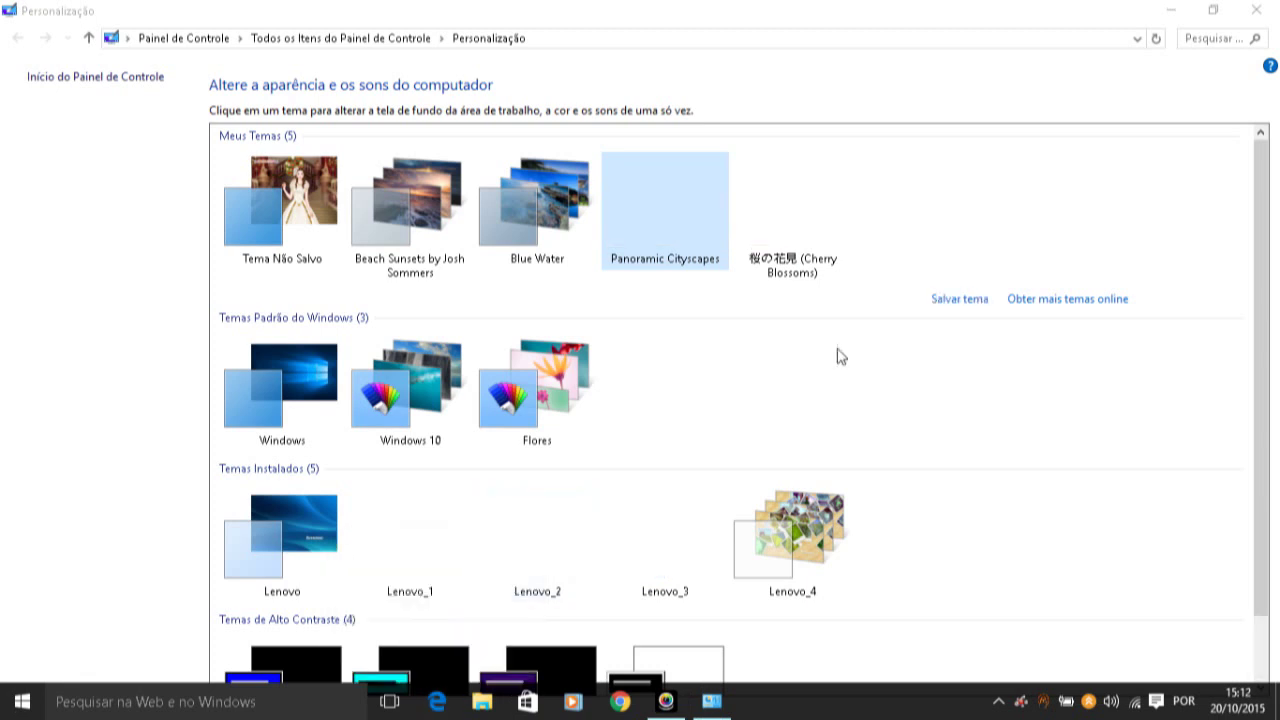
{"action": "left_click", "coordinate": [783, 371]}
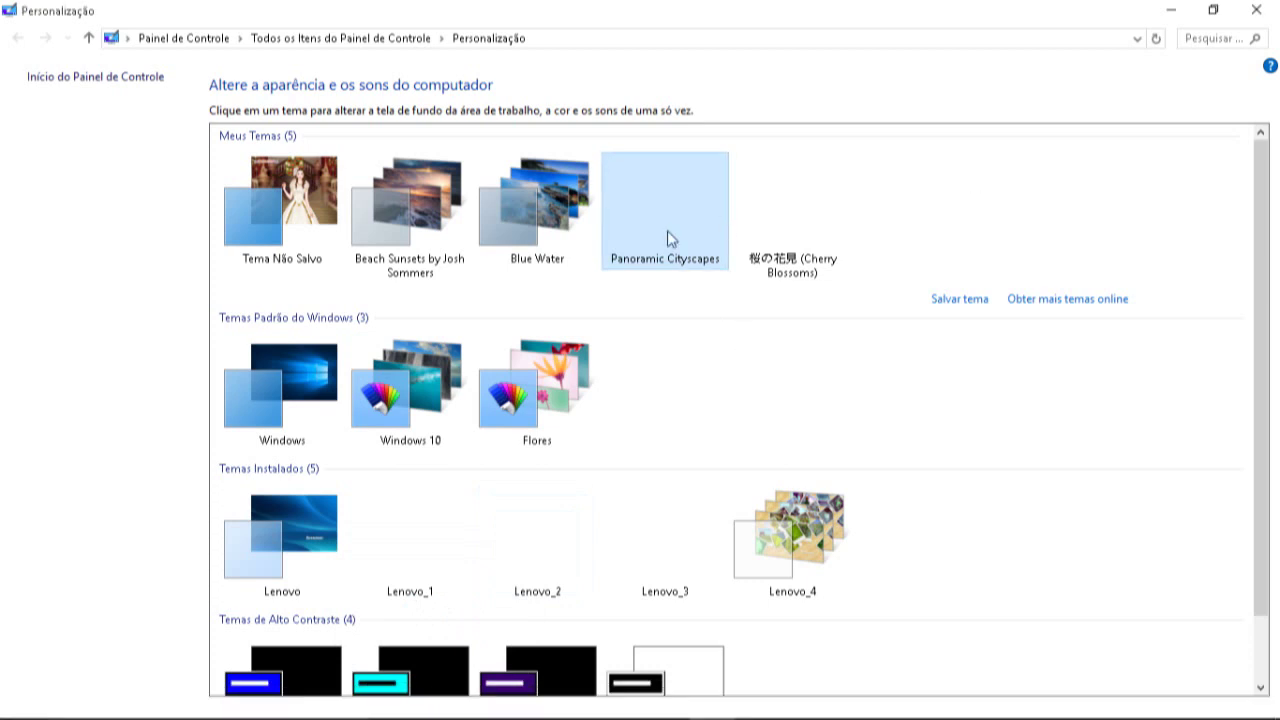
{"action": "mouse_move", "coordinate": [716, 714]}
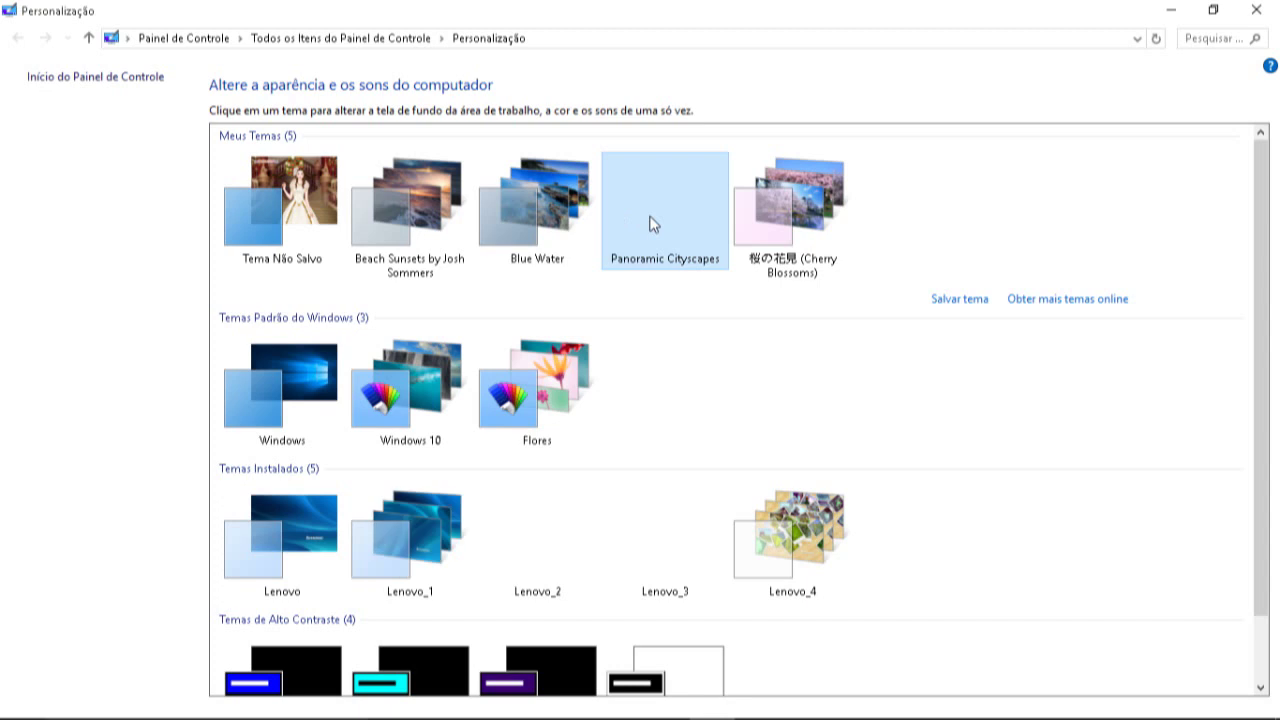
{"action": "left_click", "coordinate": [1257, 12]}
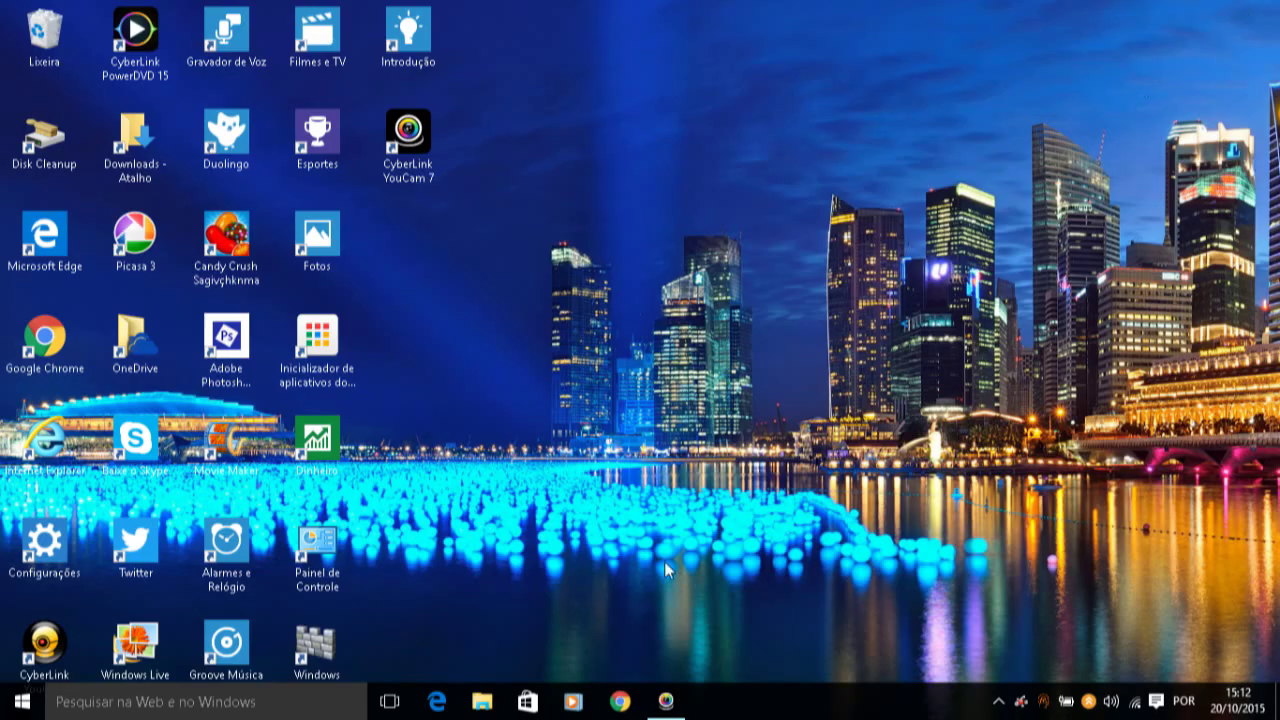